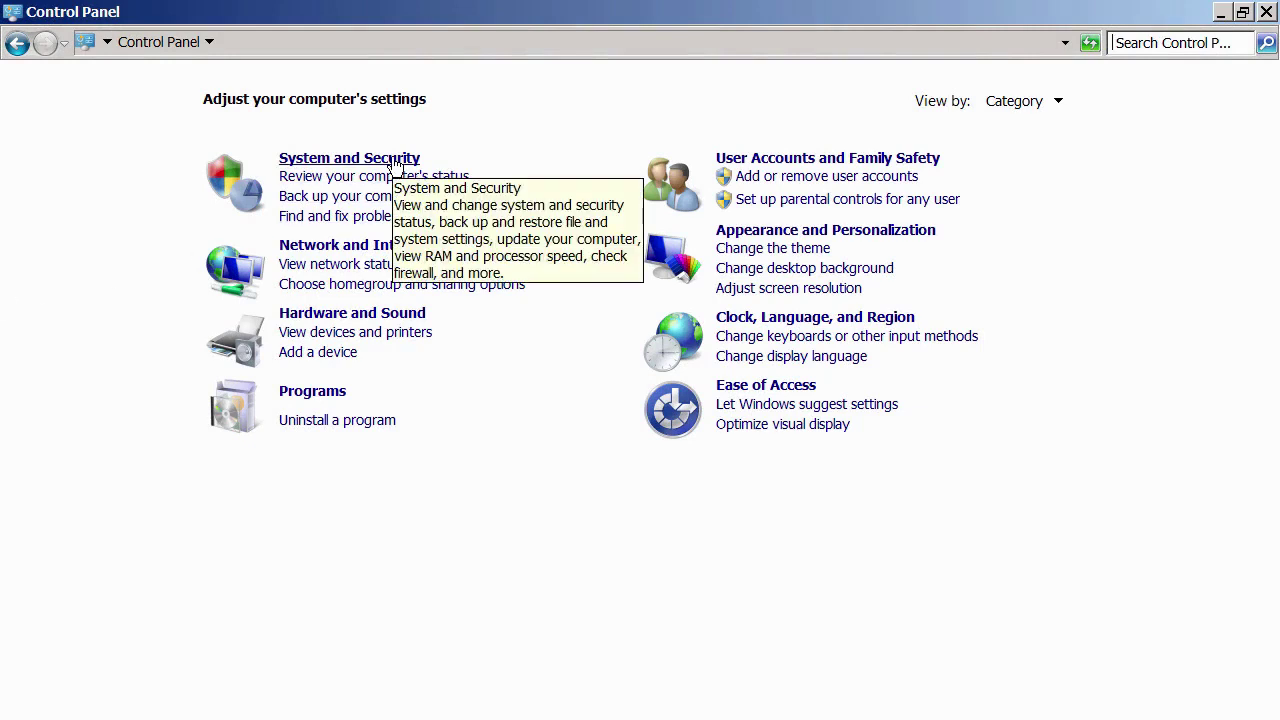
Look into System and Security, return to the Control Panel home, switch it to small icons and open Windows Firewall
click(394, 166)
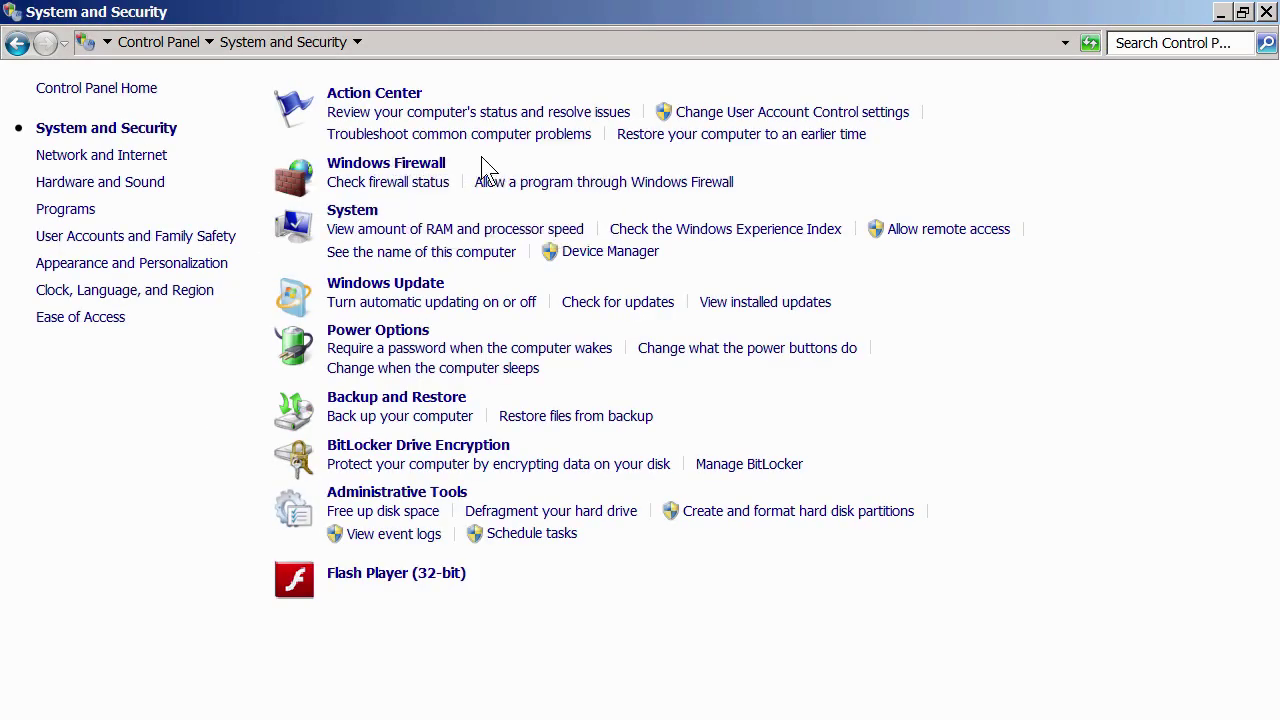
click(155, 45)
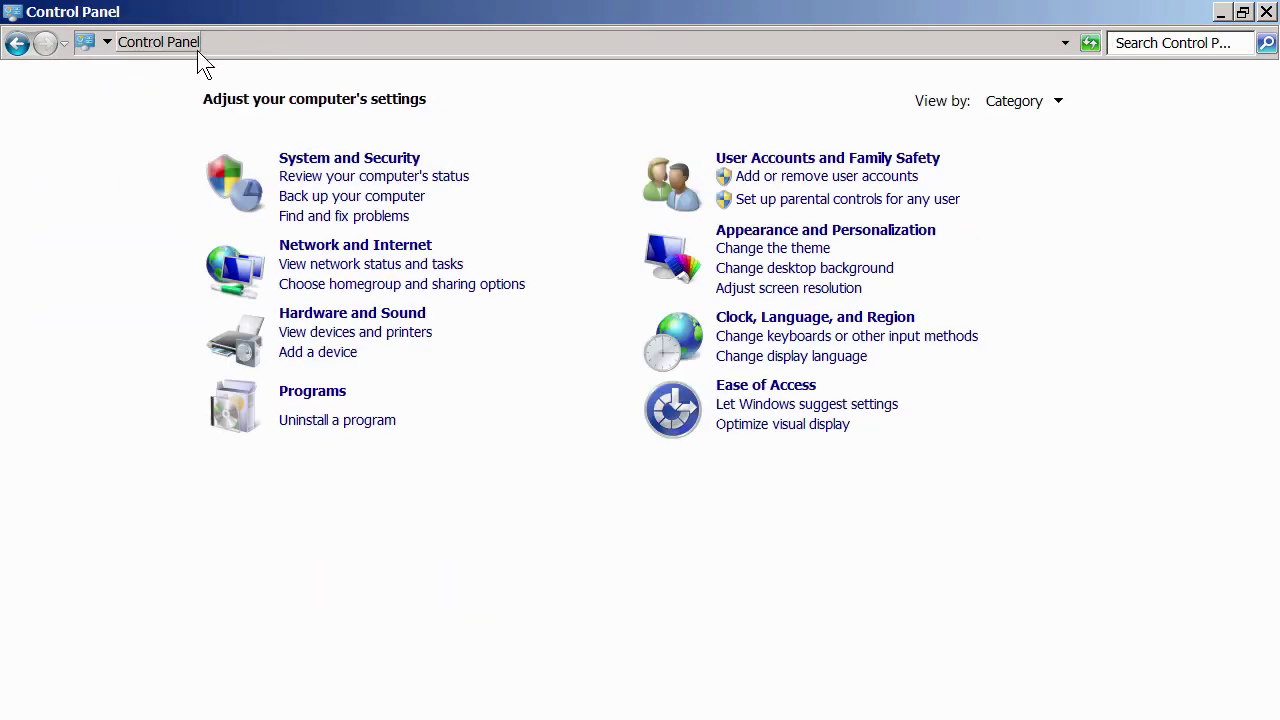
click(1040, 102)
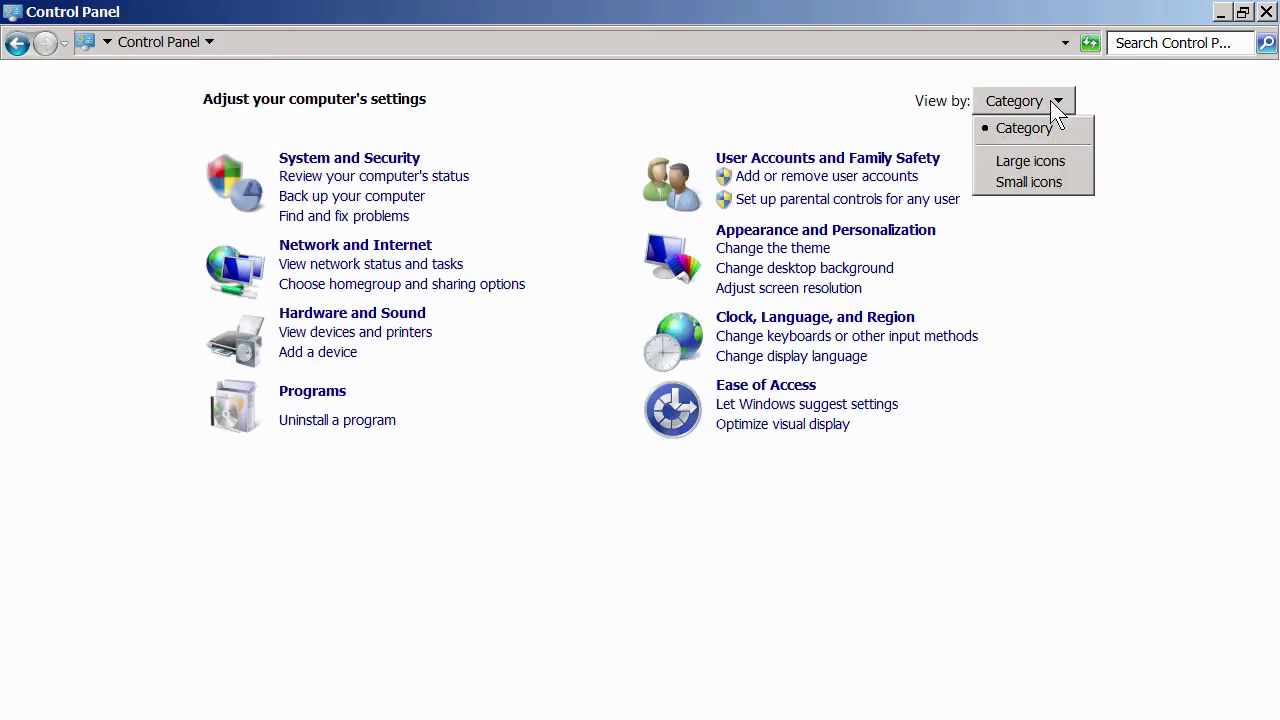
click(1042, 188)
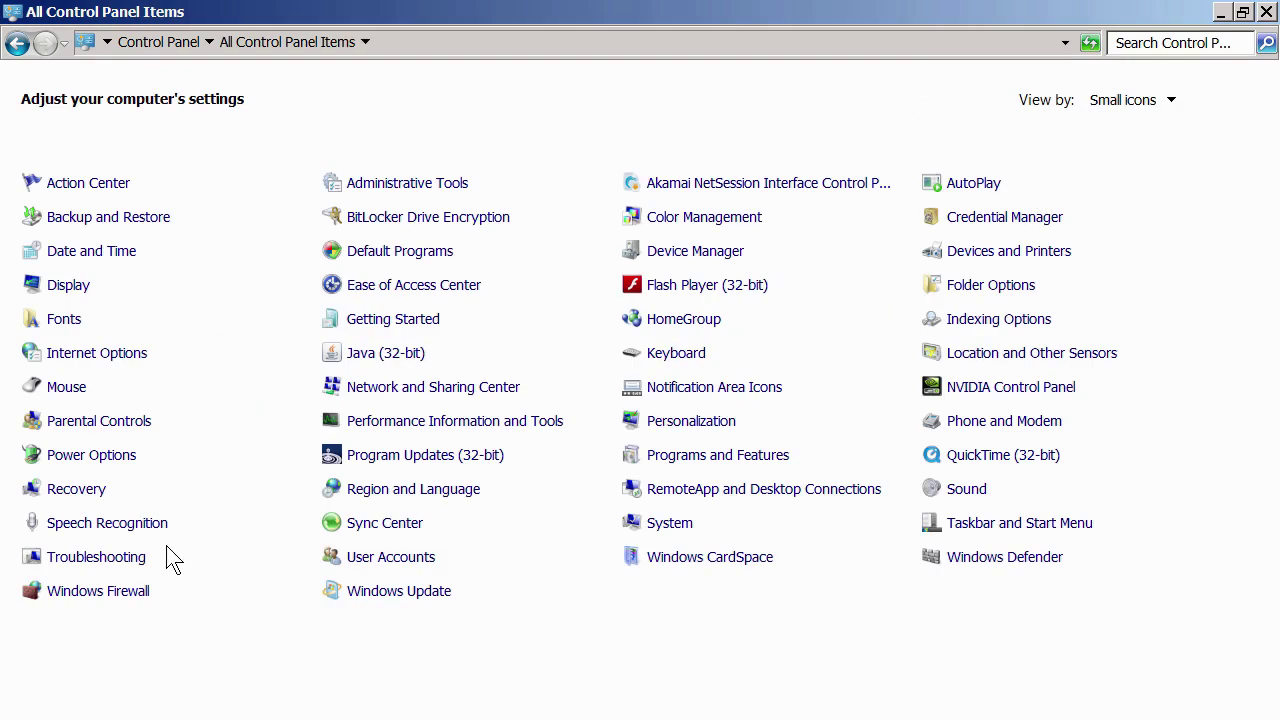
click(100, 595)
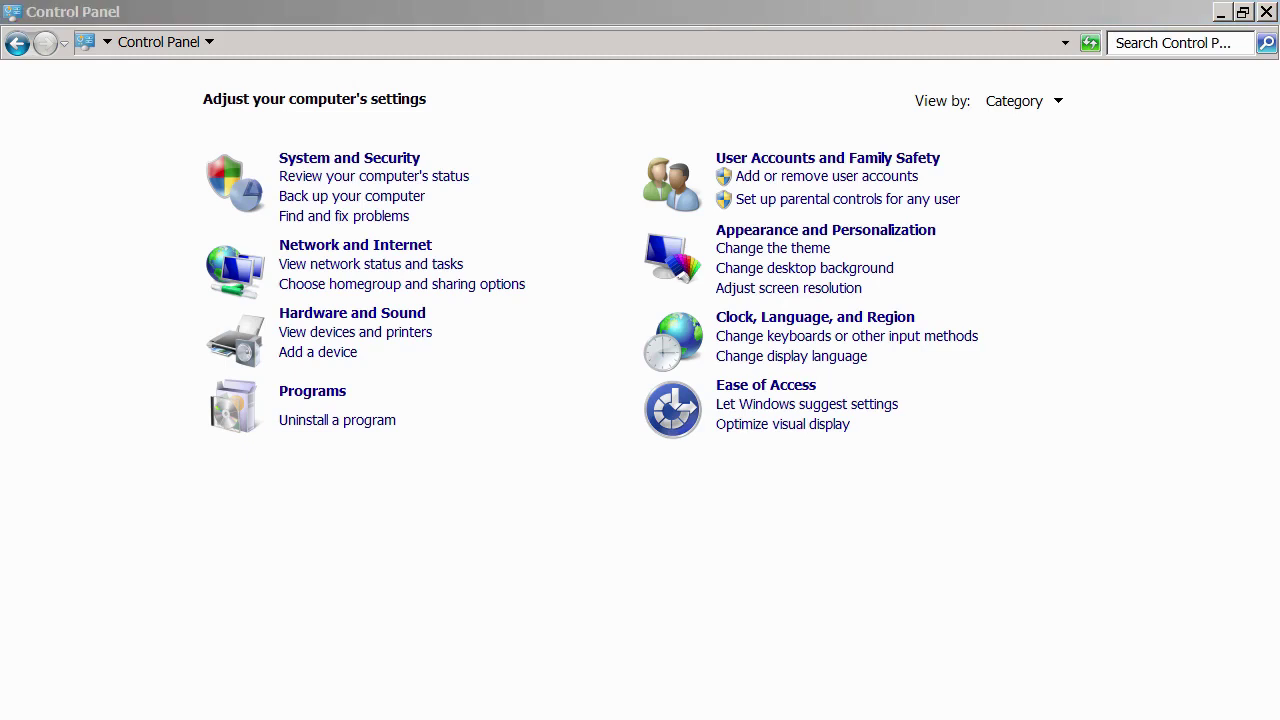
Open Windows Firewall by running "control firewall.cpl" and maximize its window
key(super+r)
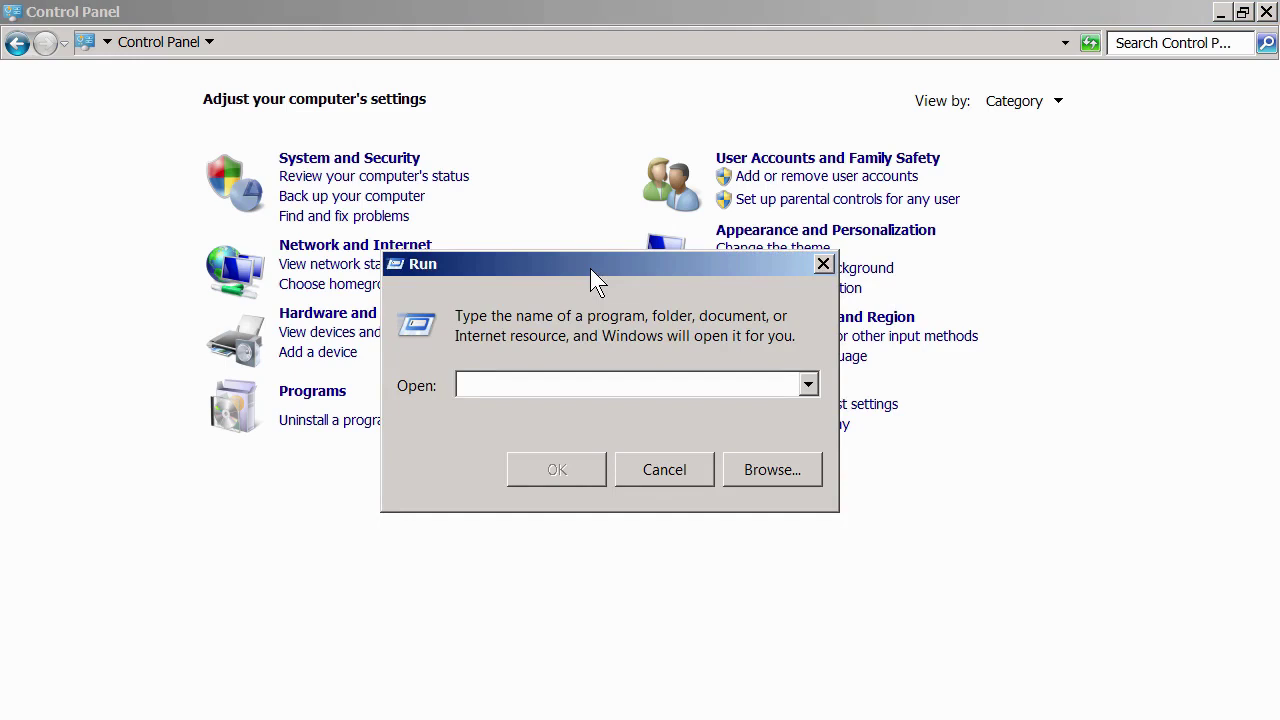
text(con)
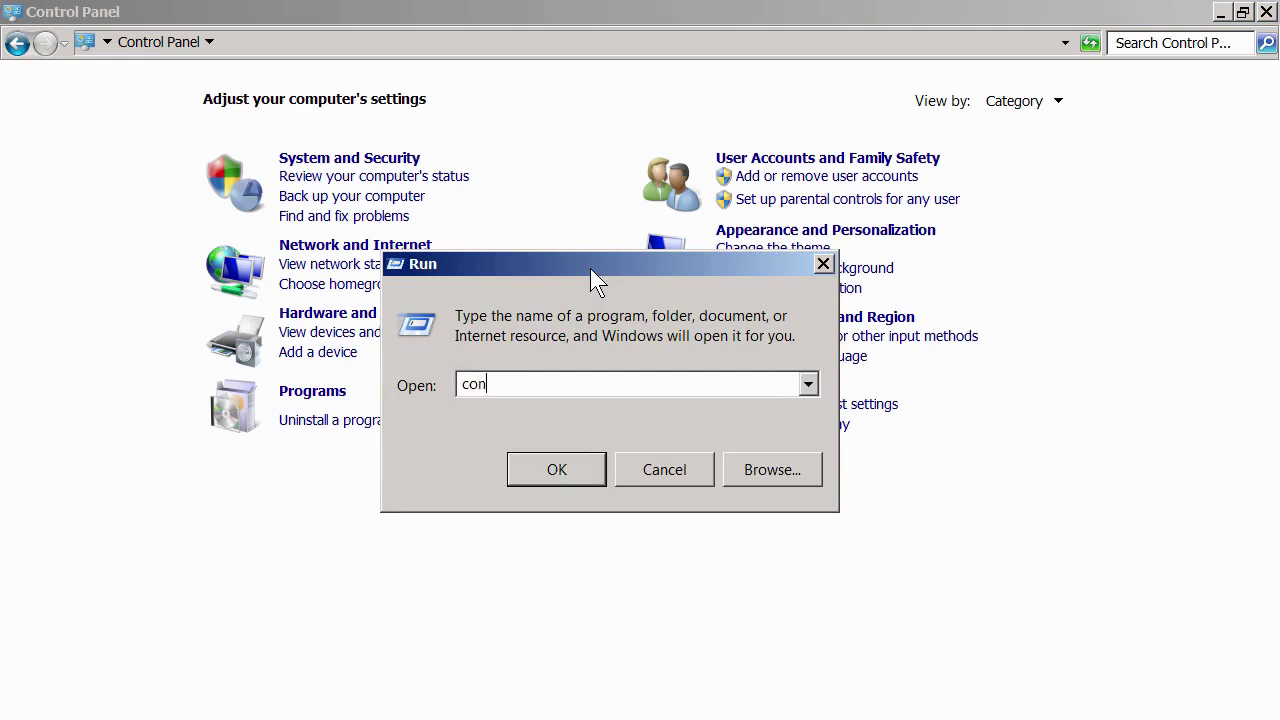
text(trol firewall.cpl)
key(Return)
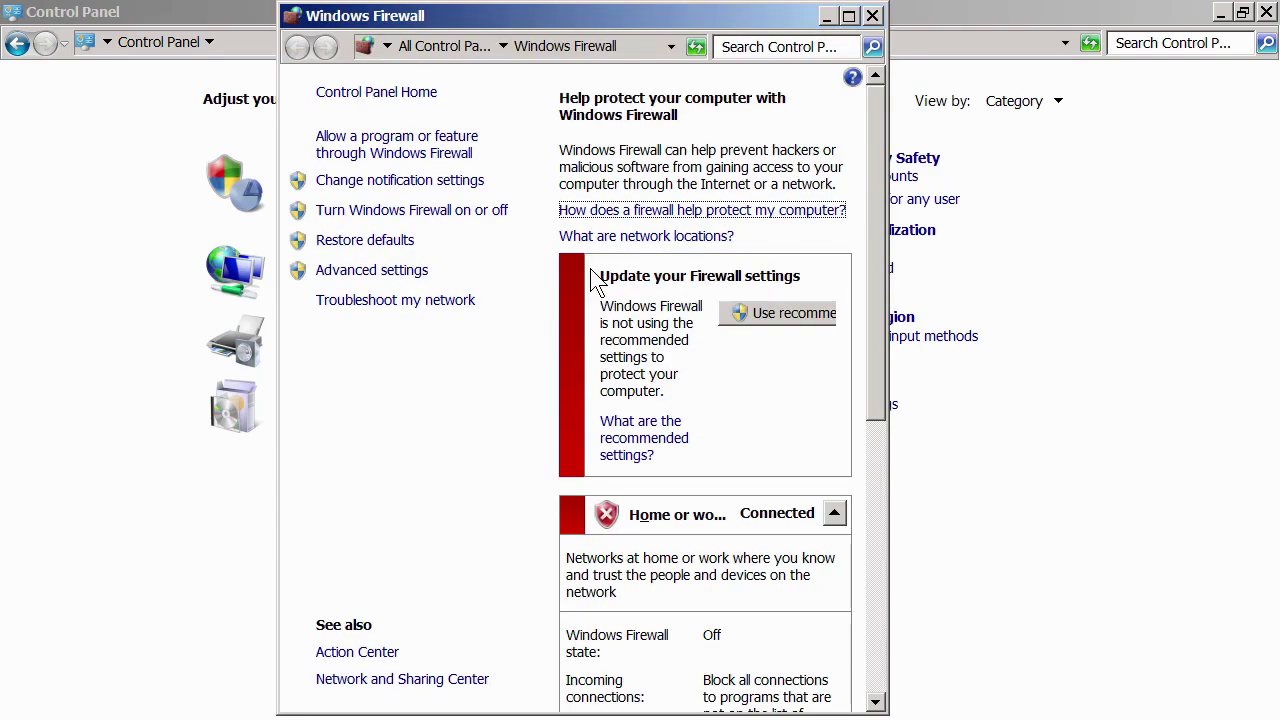
double_click(557, 17)
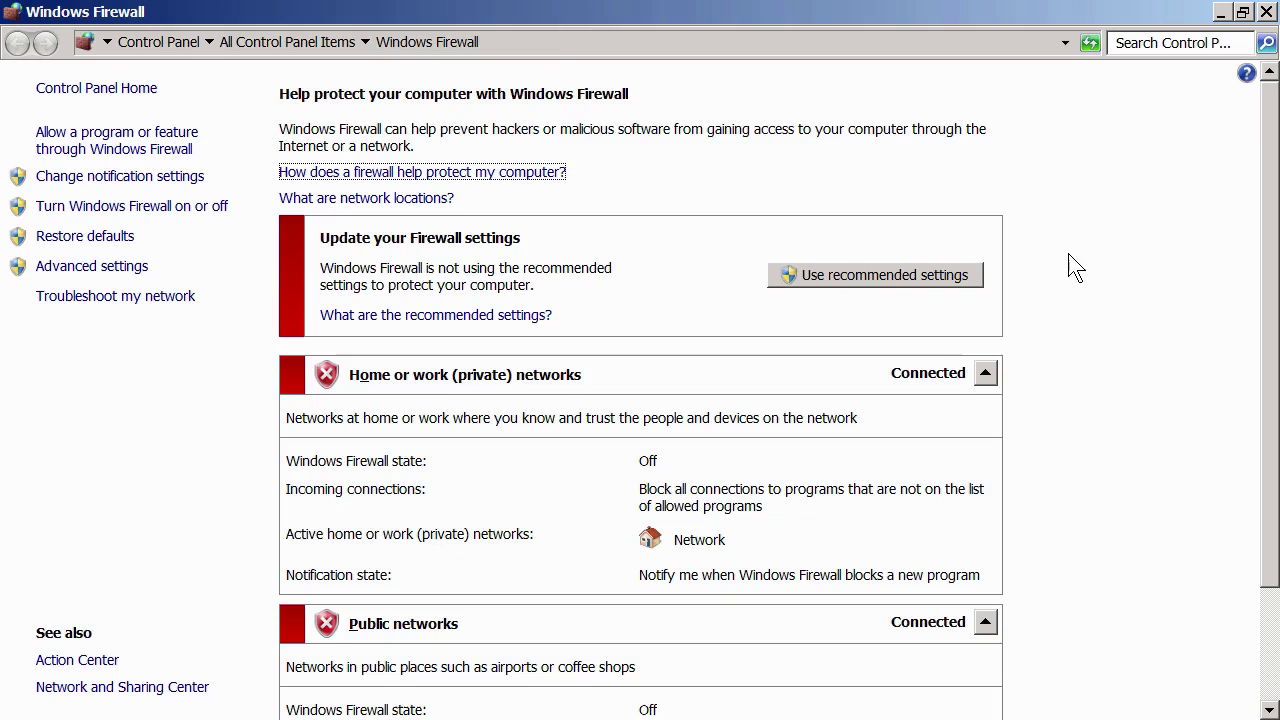
Turn on Windows Firewall for public networks while keeping it turned off for home or work (private) networks
scroll(1072, 268, down, 2)
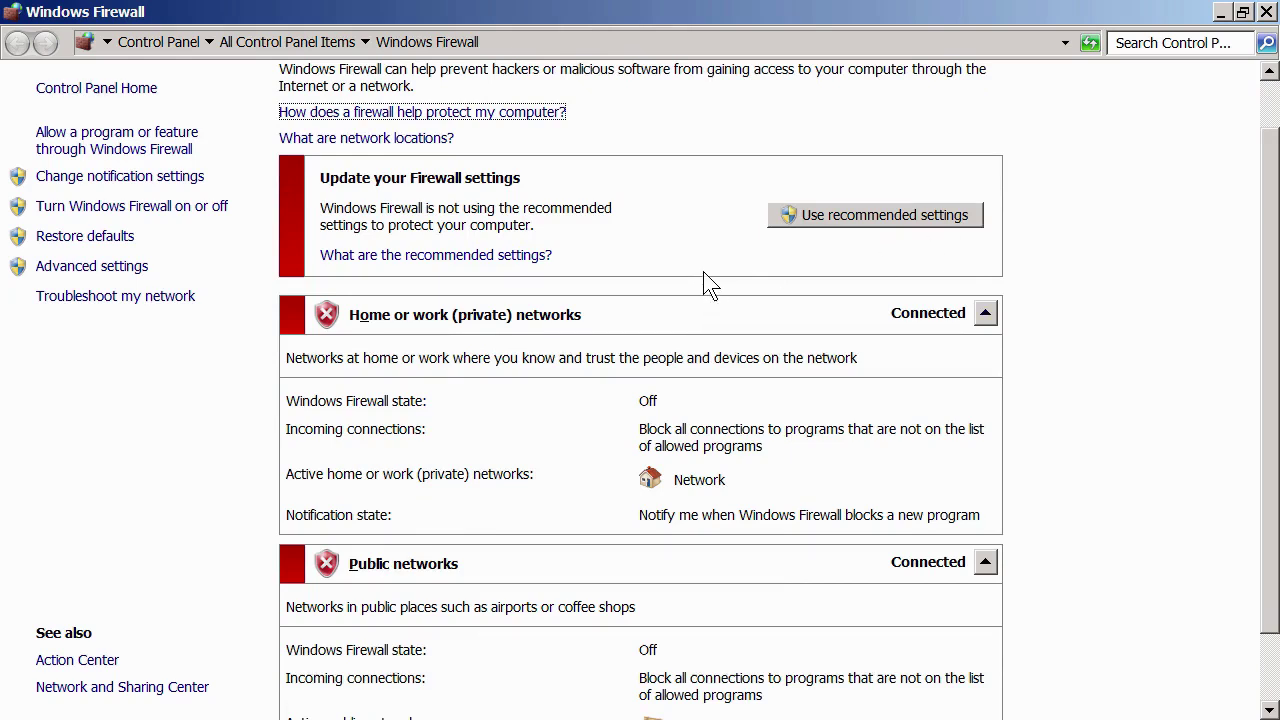
scroll(704, 283, down, 2)
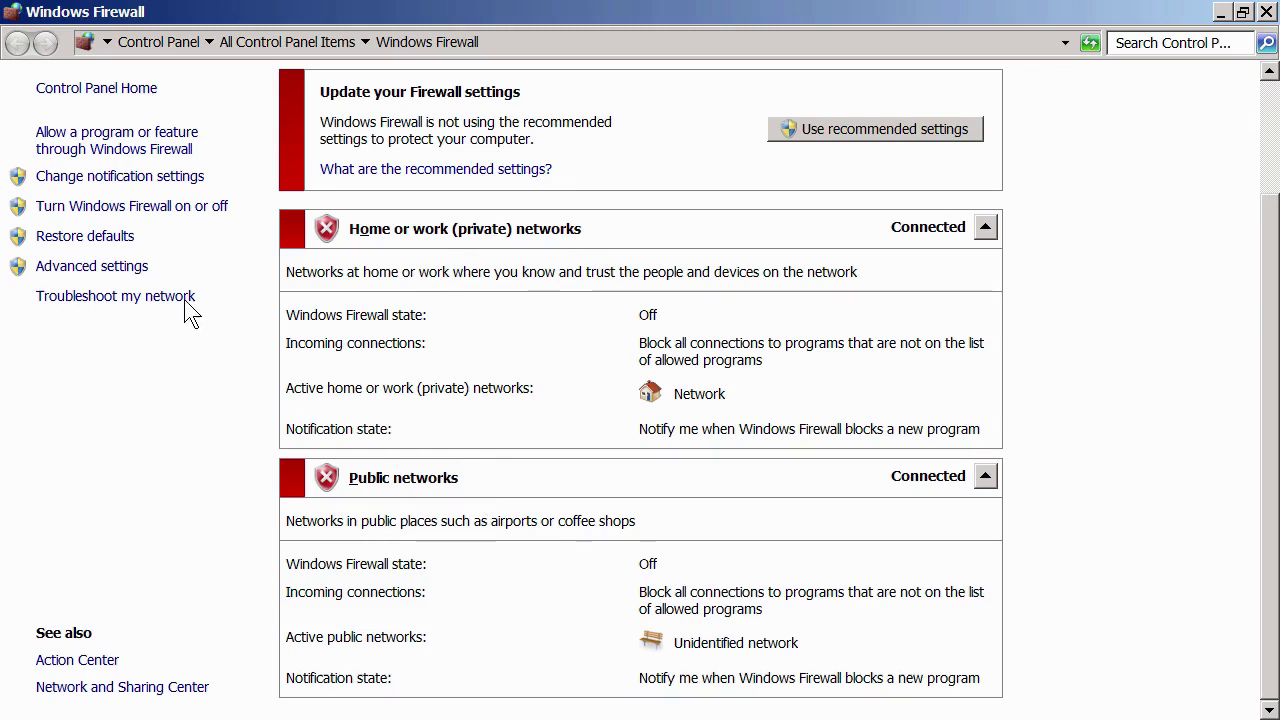
click(158, 210)
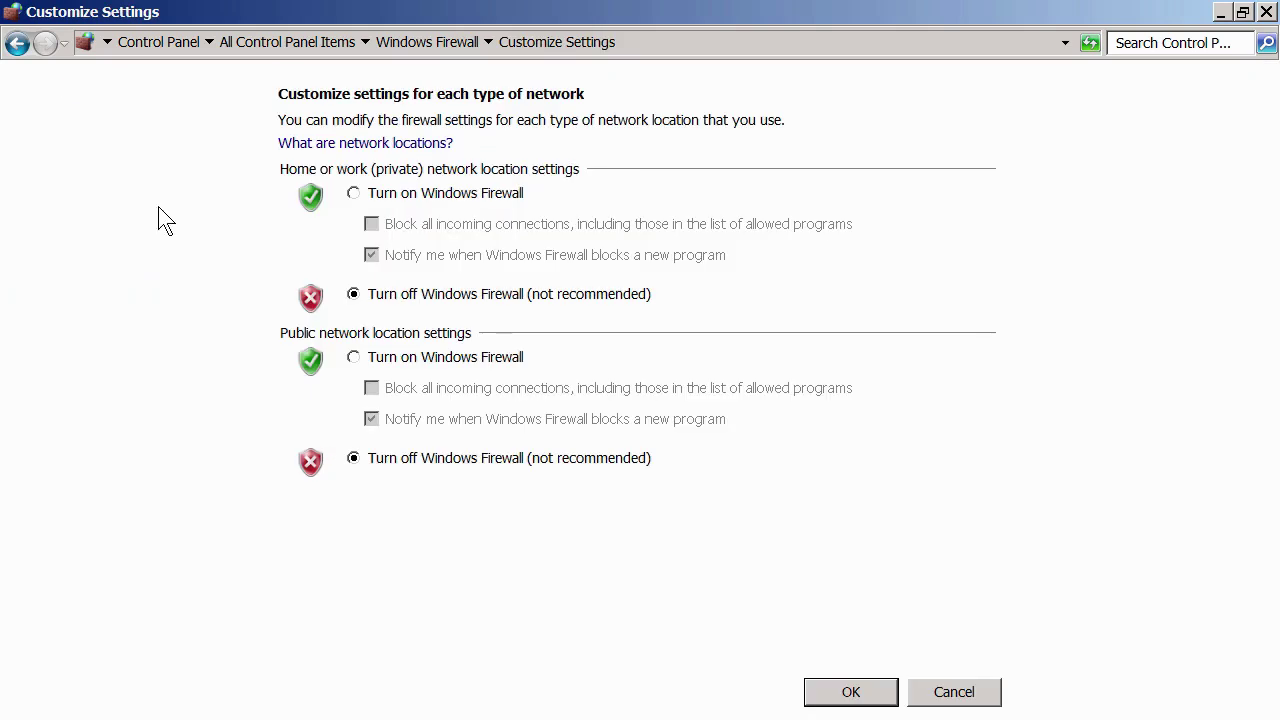
click(354, 194)
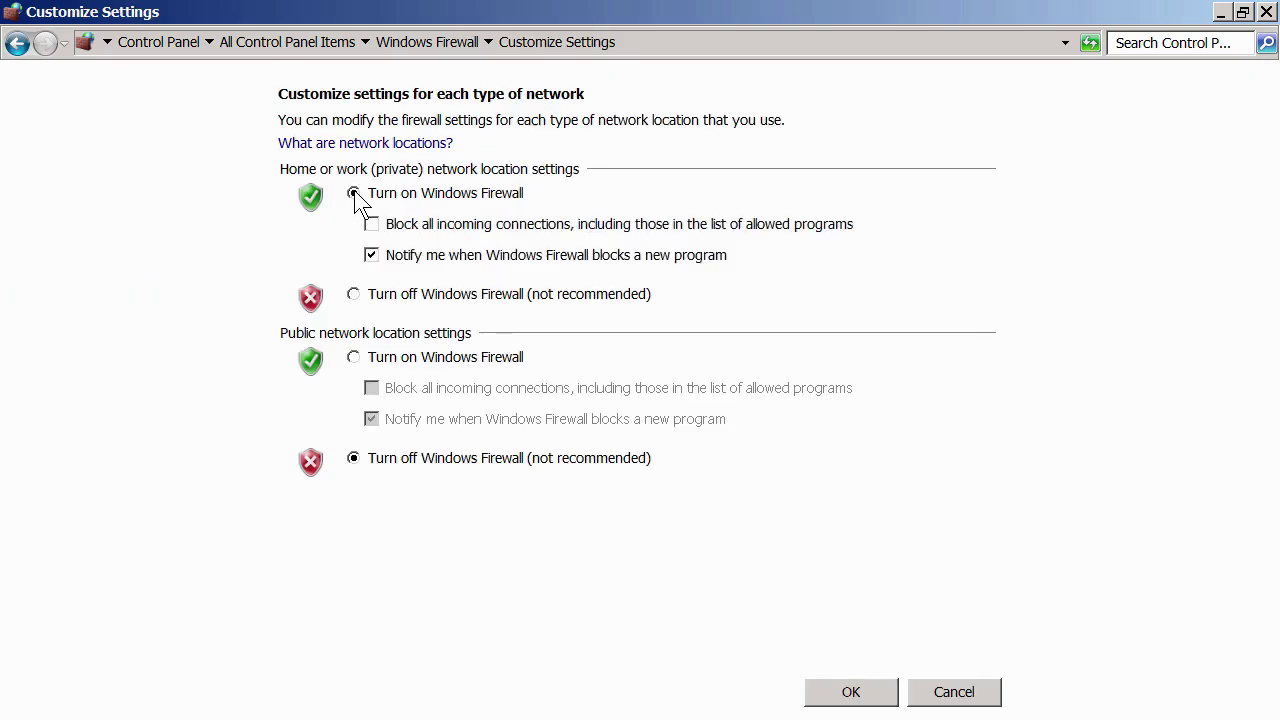
click(354, 358)
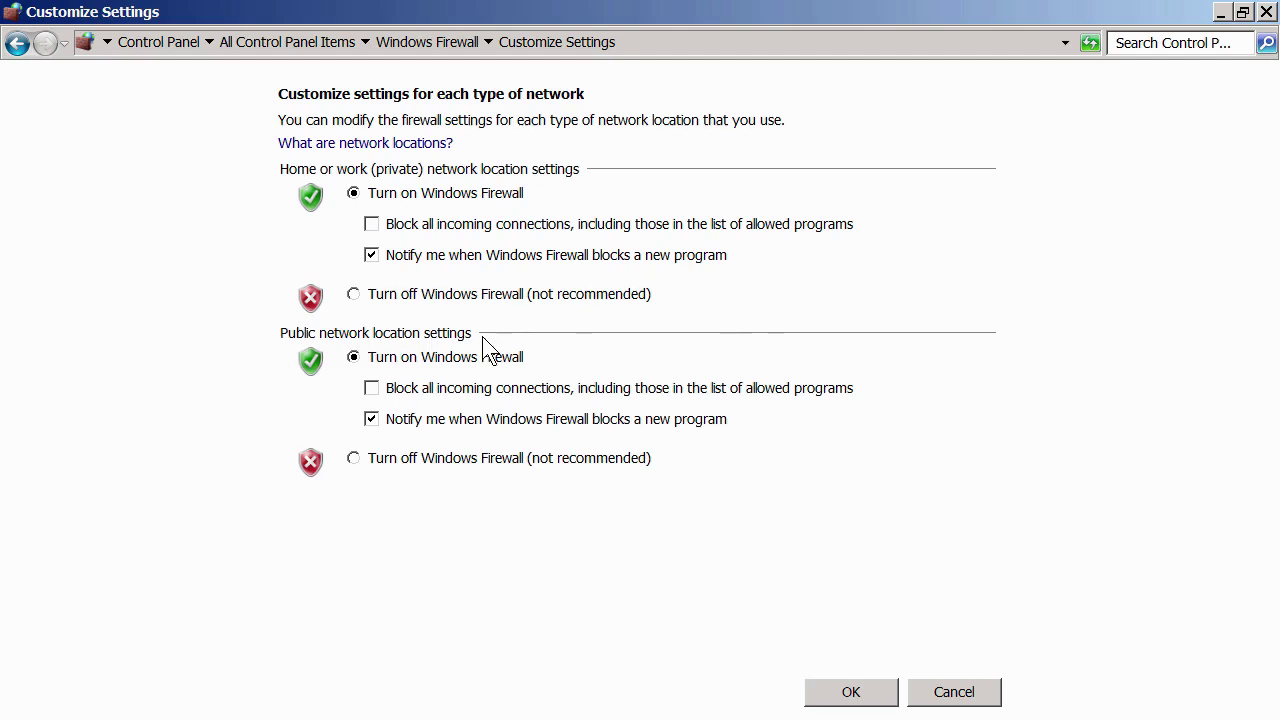
click(355, 296)
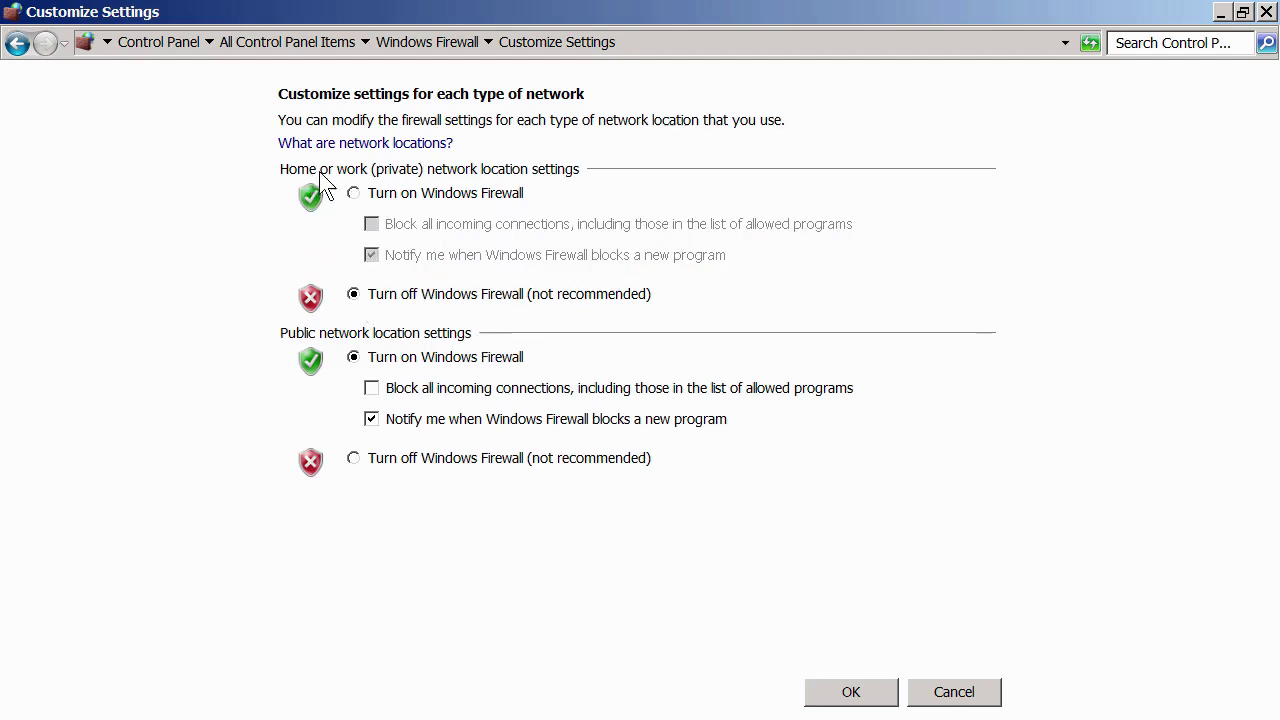
click(877, 697)
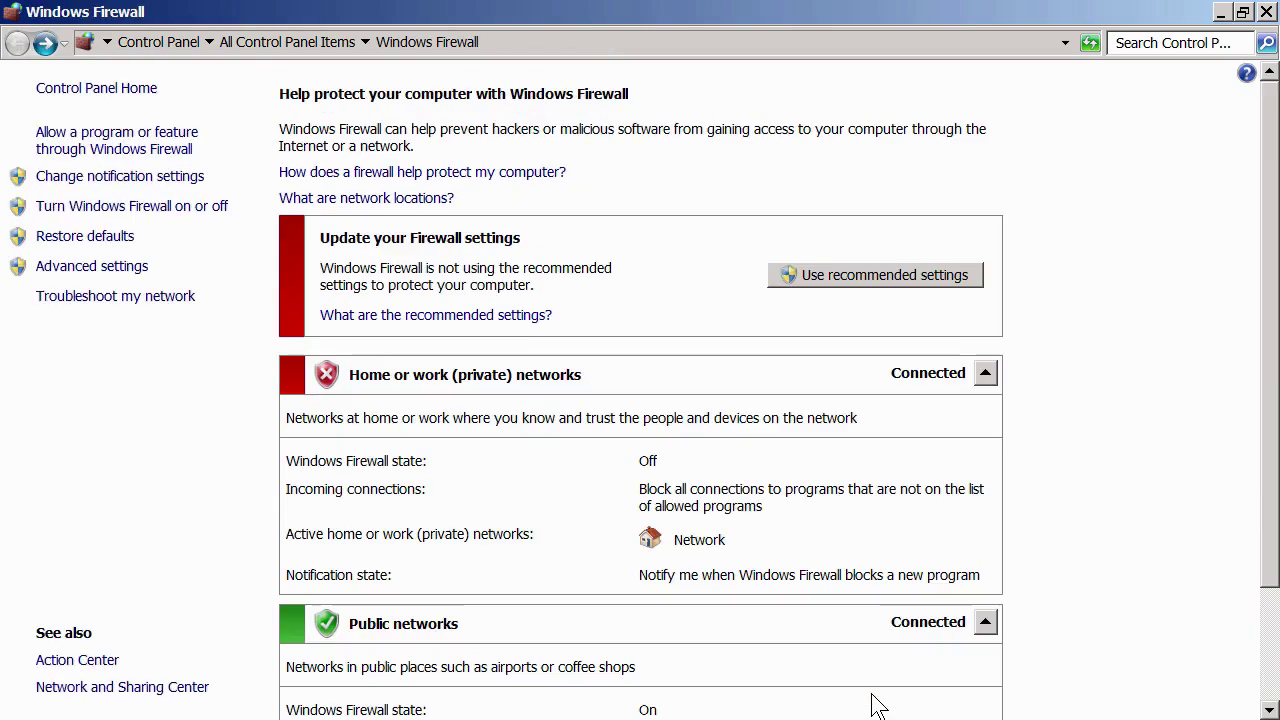
scroll(1150, 245, down, 3)
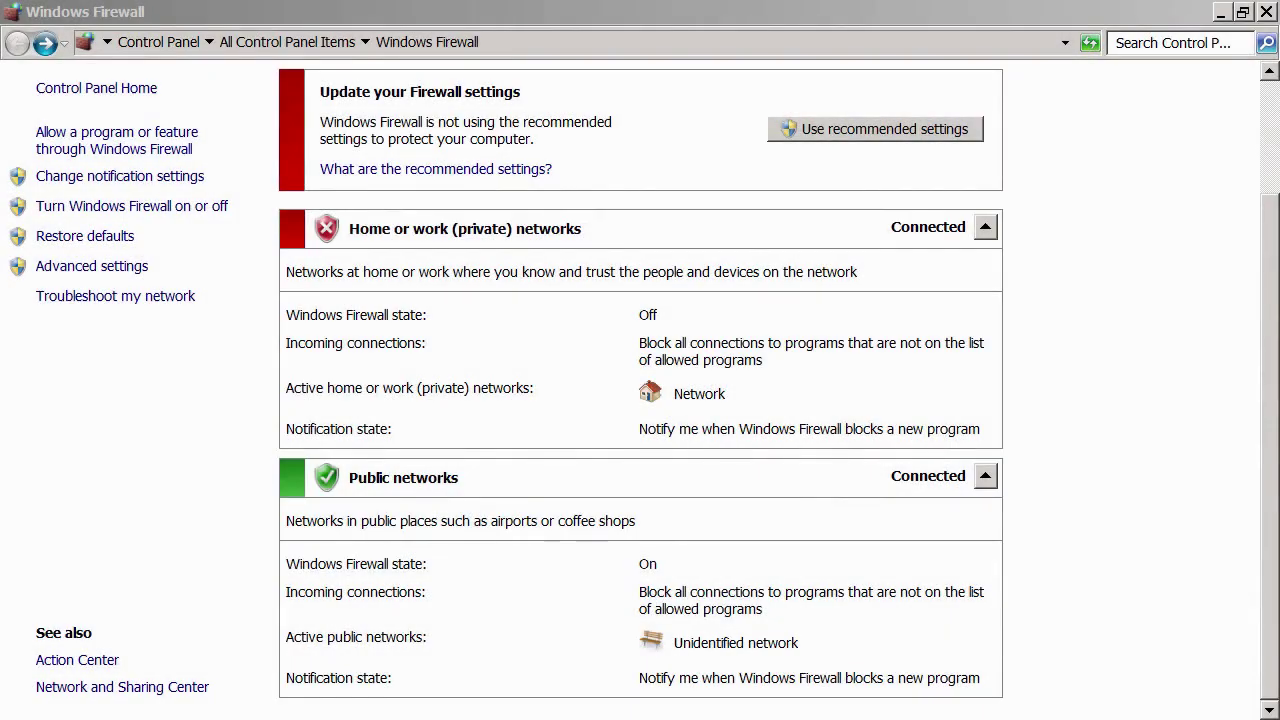
Place the Windows Firewall window beside the administrator Command Prompt and change to the root directory with "cd\"
click(607, 13)
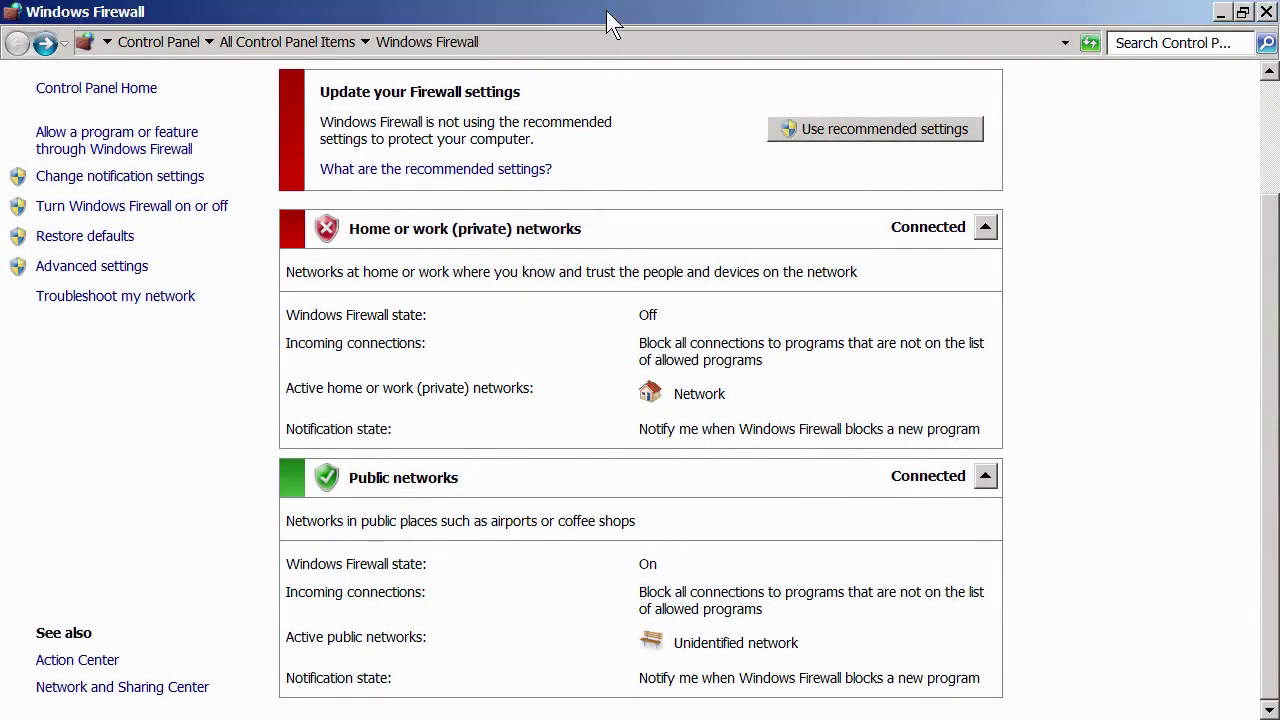
drag(546, 14, 1279, 30)
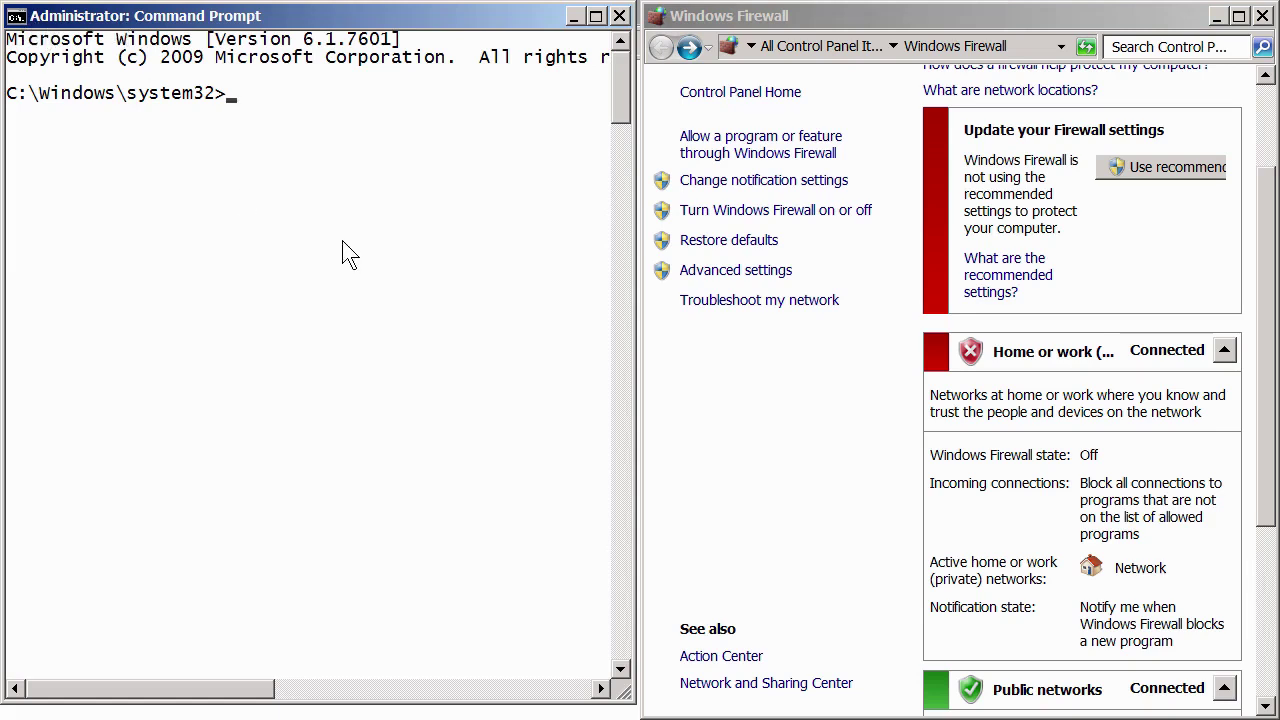
text(cd\)
key(Return)
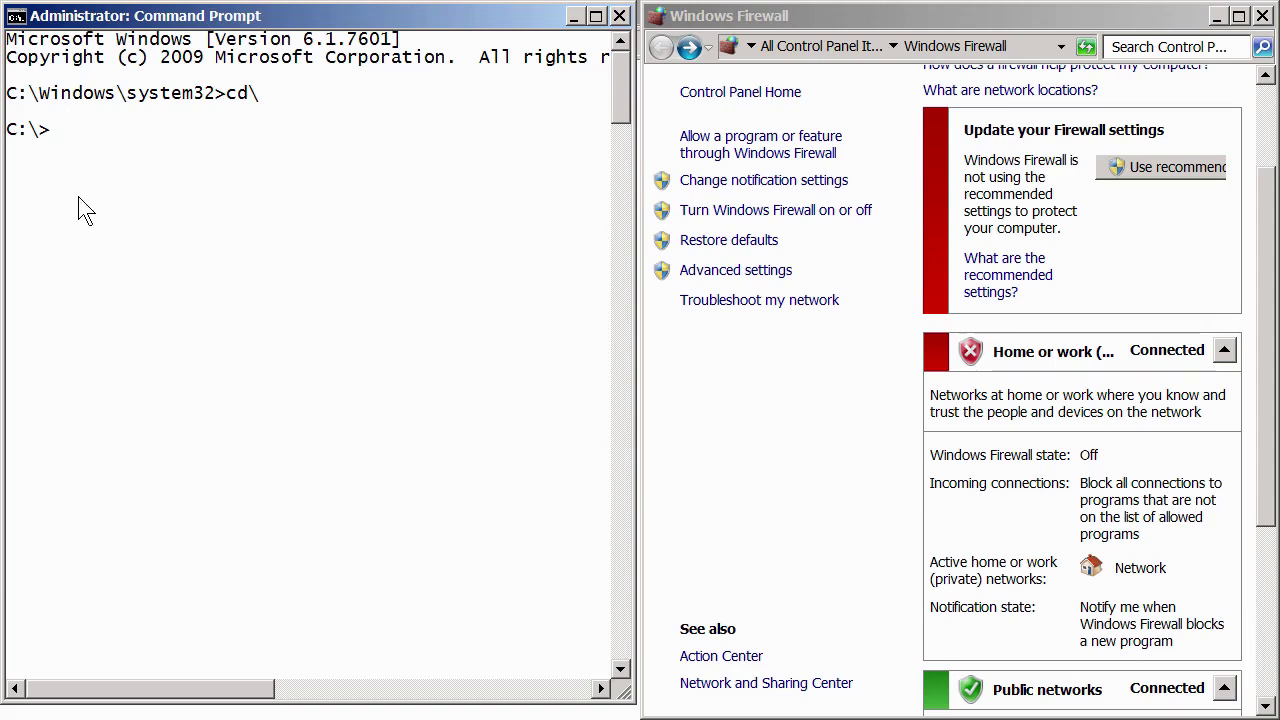
Turn the firewall off for all profiles by running "netsh advfirewall set allprofiles state off" in the Command Prompt
drag(1266, 236, 1275, 330)
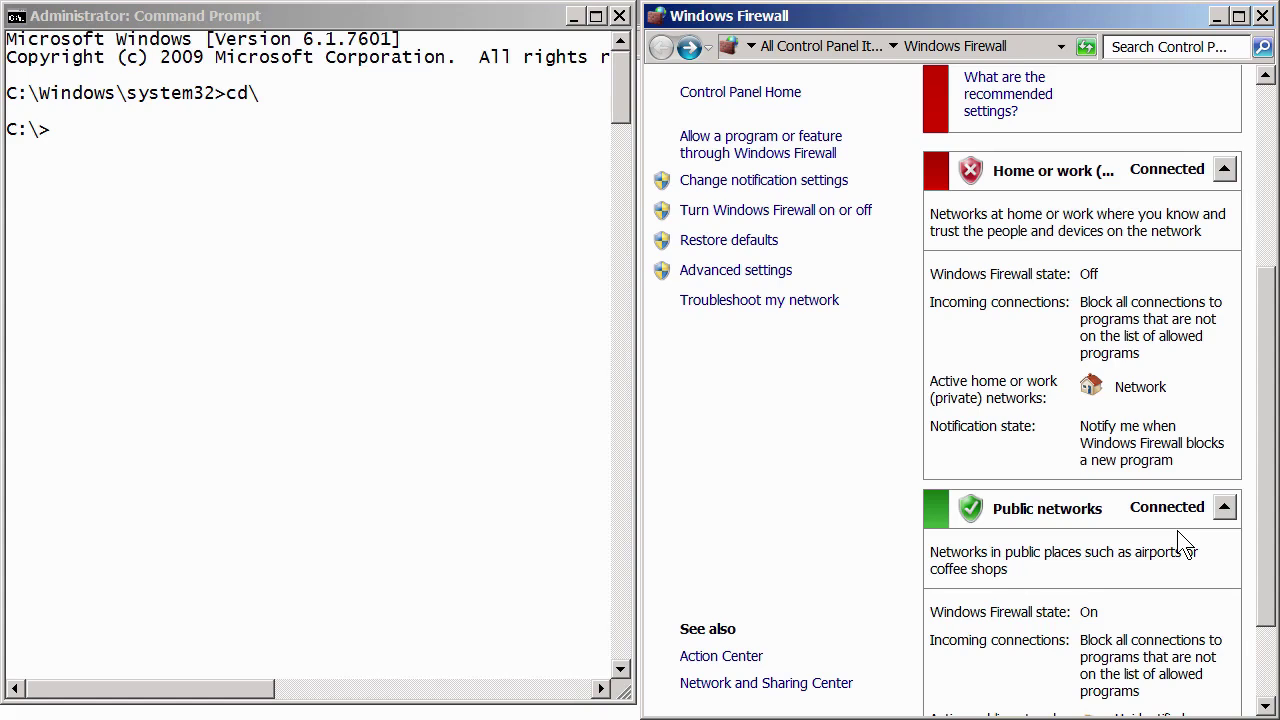
click(282, 19)
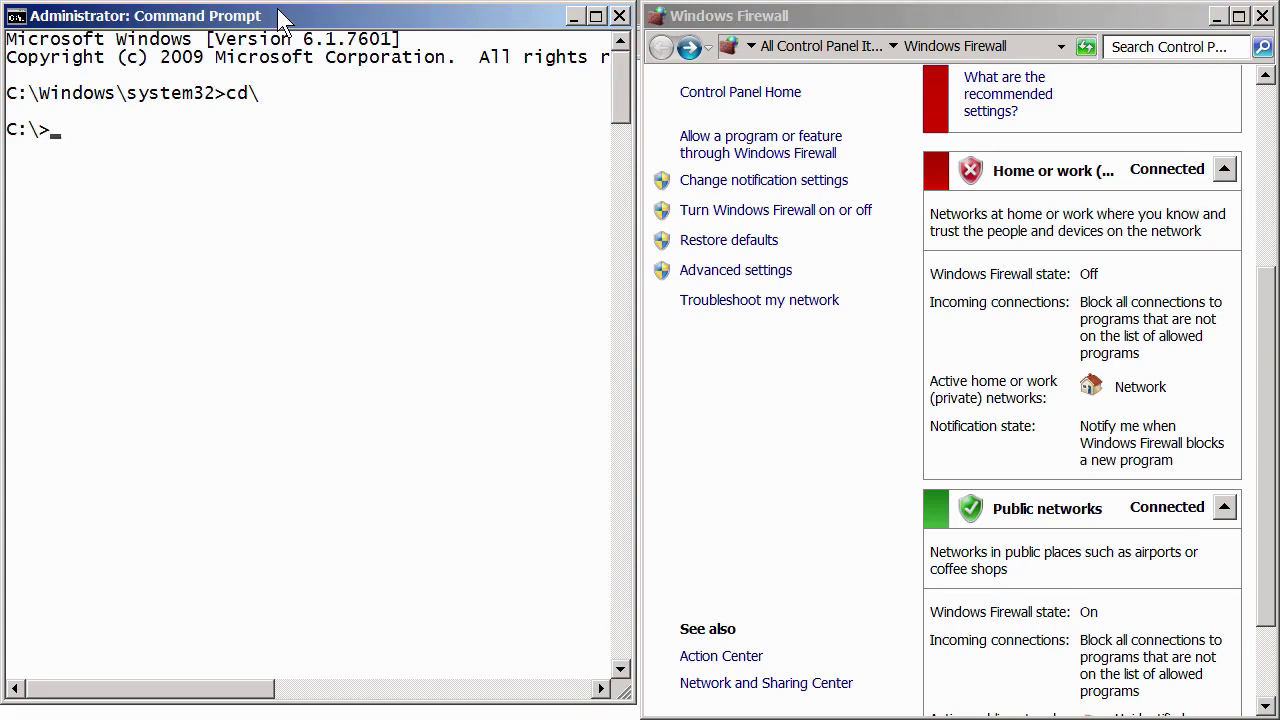
text(netsh)
text(advfirewall )
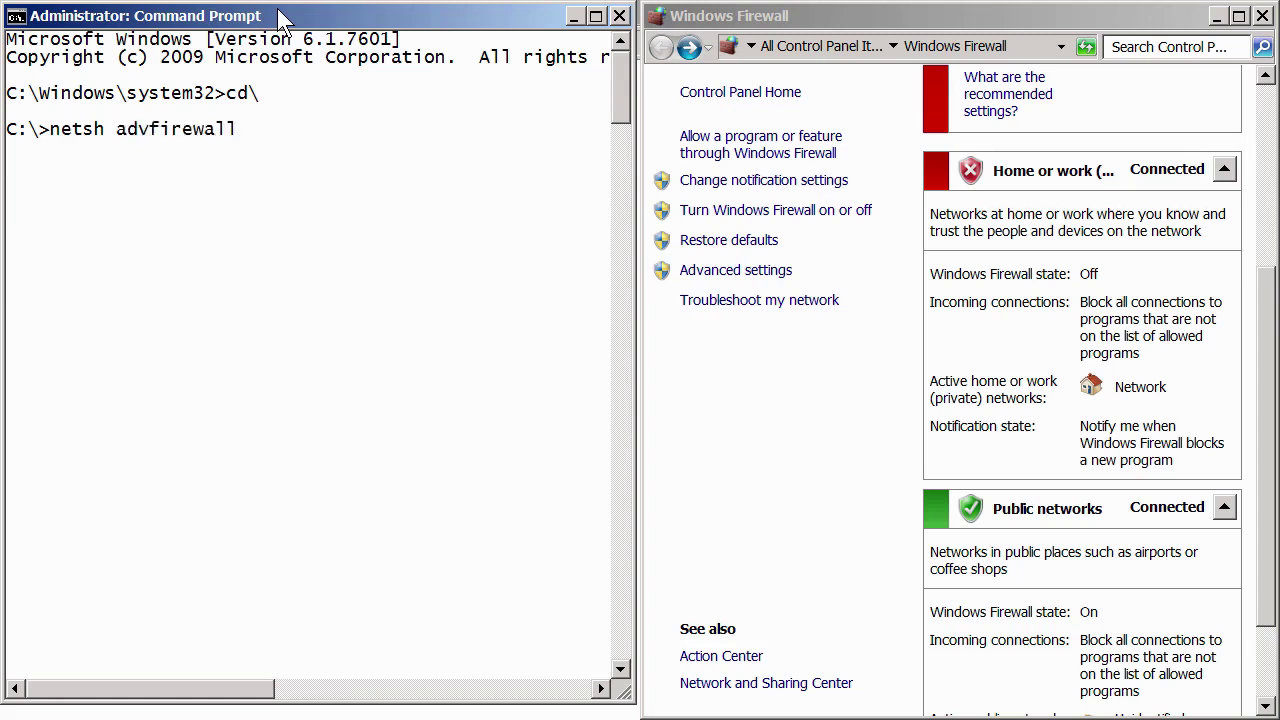
text(set allprofiles)
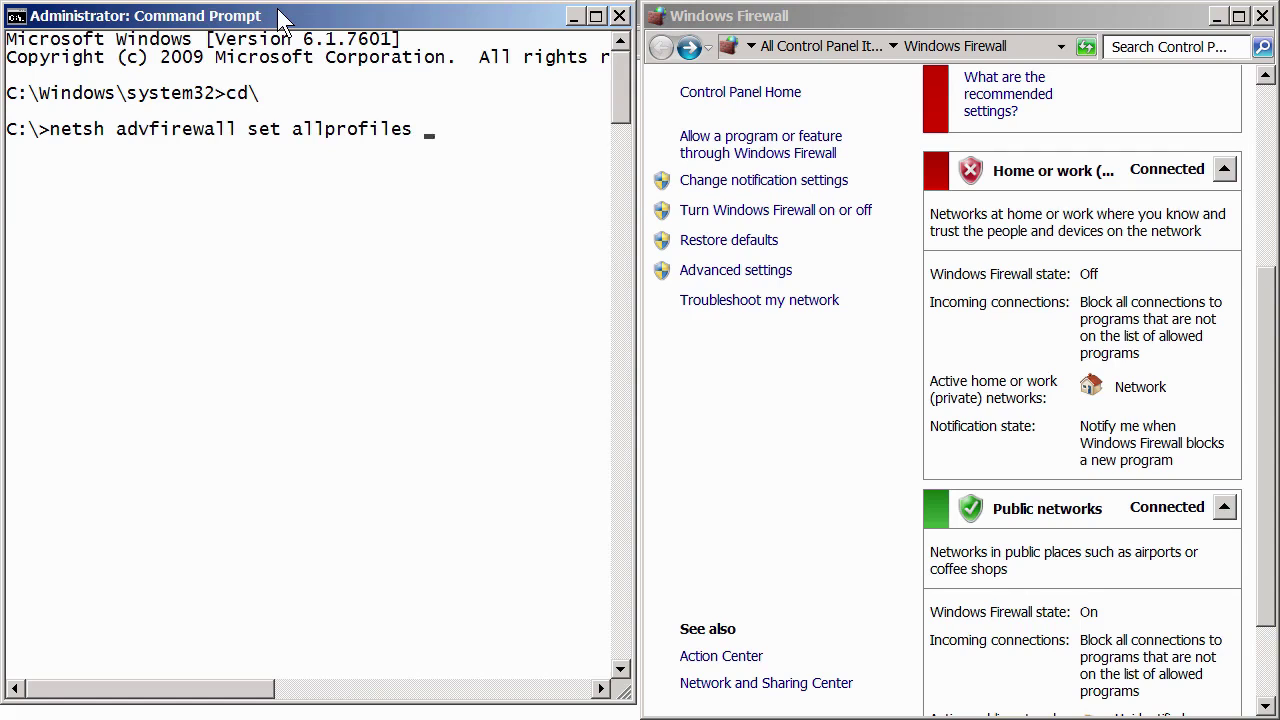
text( state off)
key(Return)
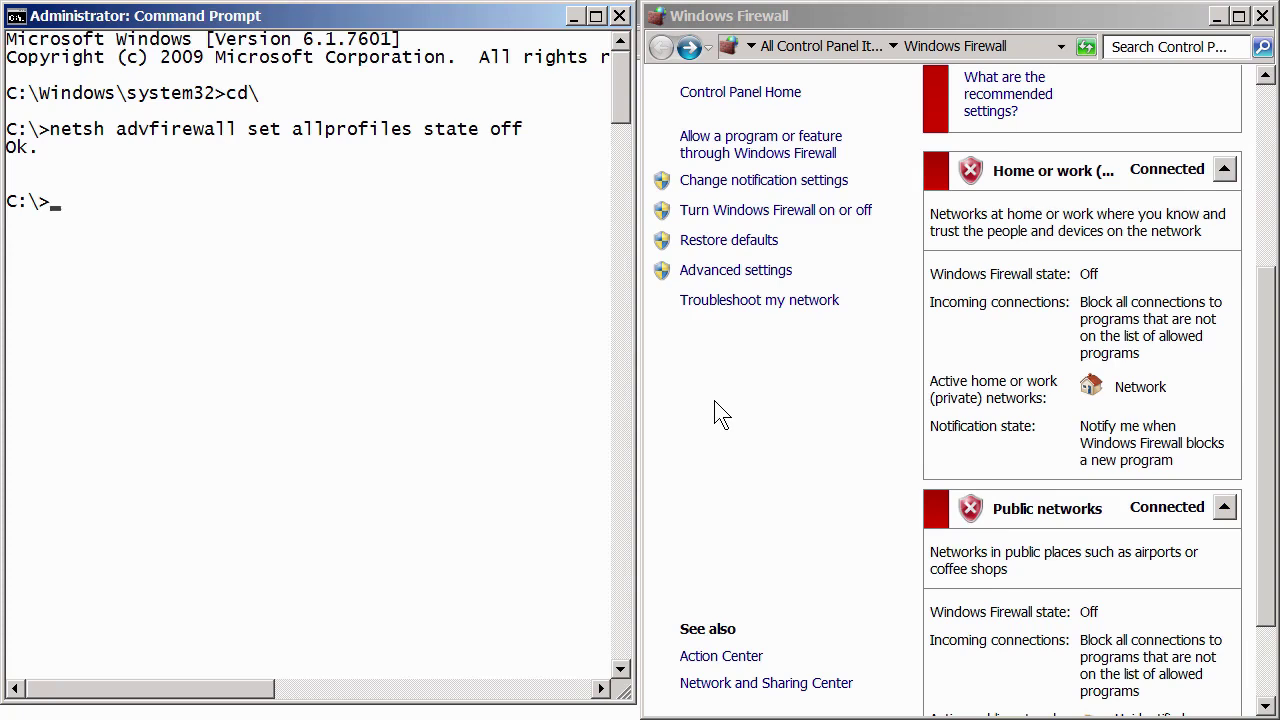
Turn the firewall on for all profiles by running "netsh advfirewall set allprofiles state on", and check the network statuses
key(Up)
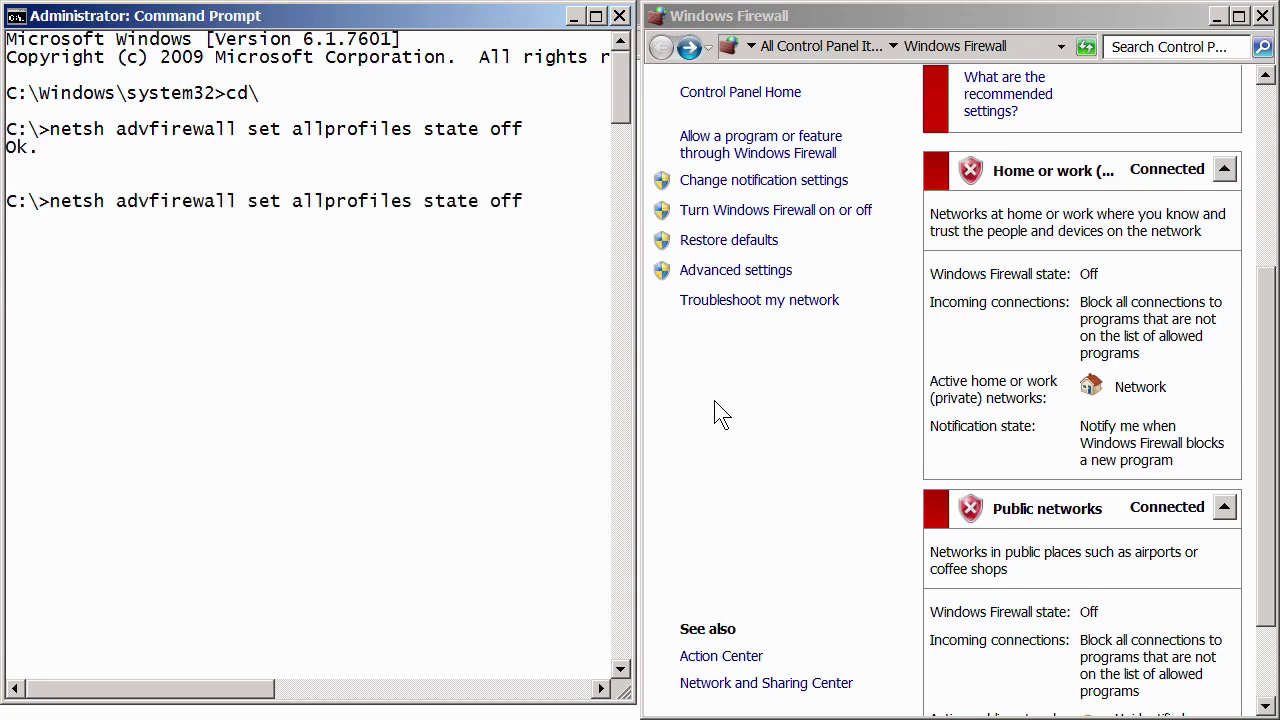
key(BackSpace)
key(BackSpace)
key(BackSpace)
text(on)
key(Return)
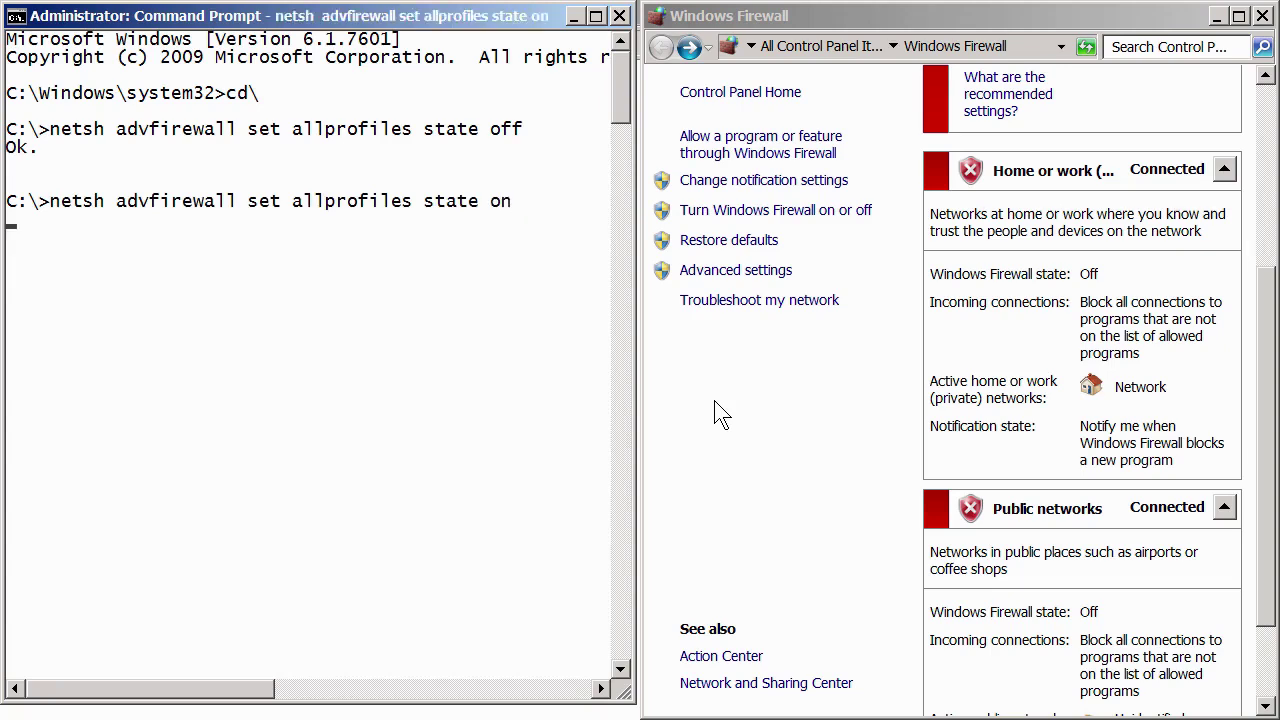
click(1258, 397)
scroll(1200, 350, up, 2)
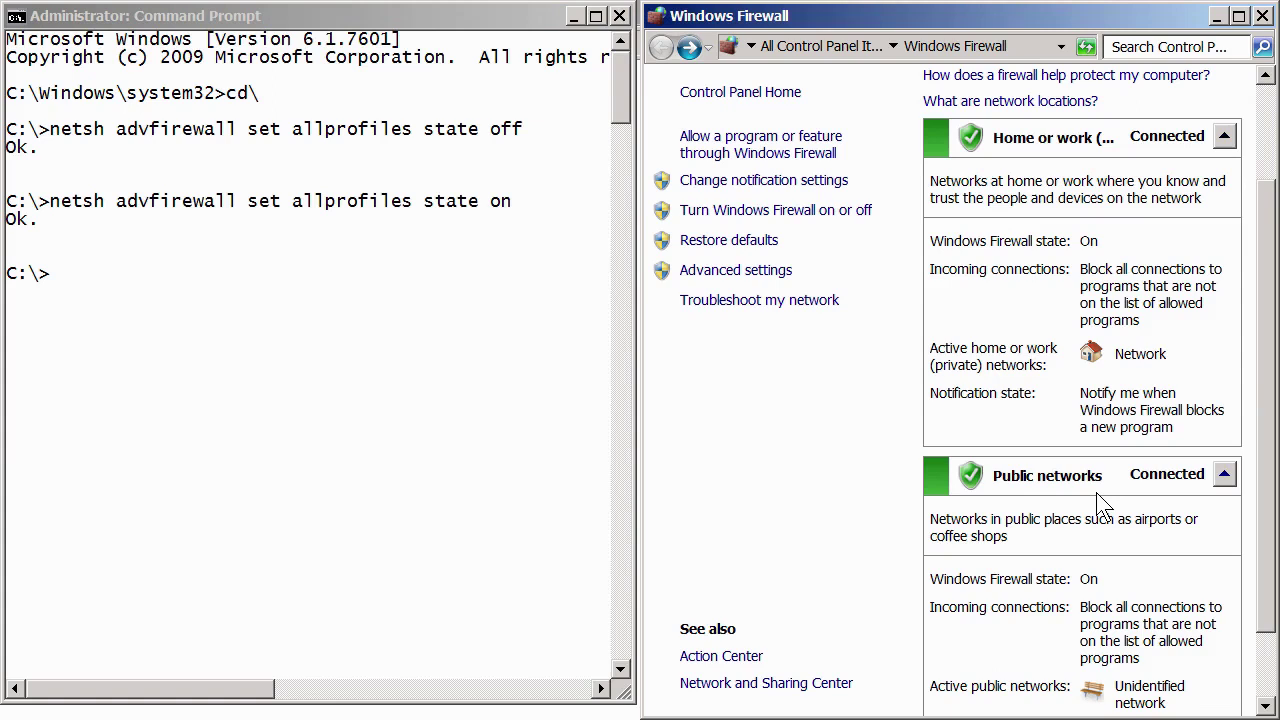
Turn the firewall off for private networks only by running "netsh advfirewall set private state off", and check the network statuses
click(381, 17)
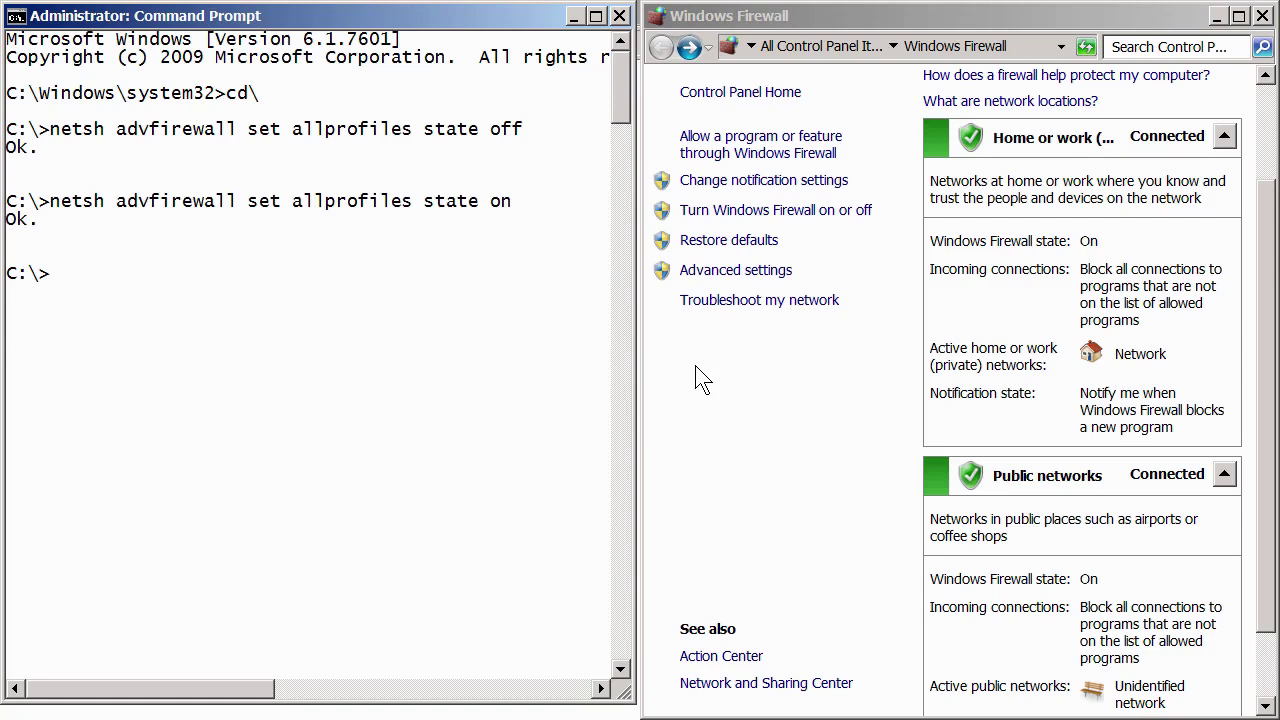
key(Up)
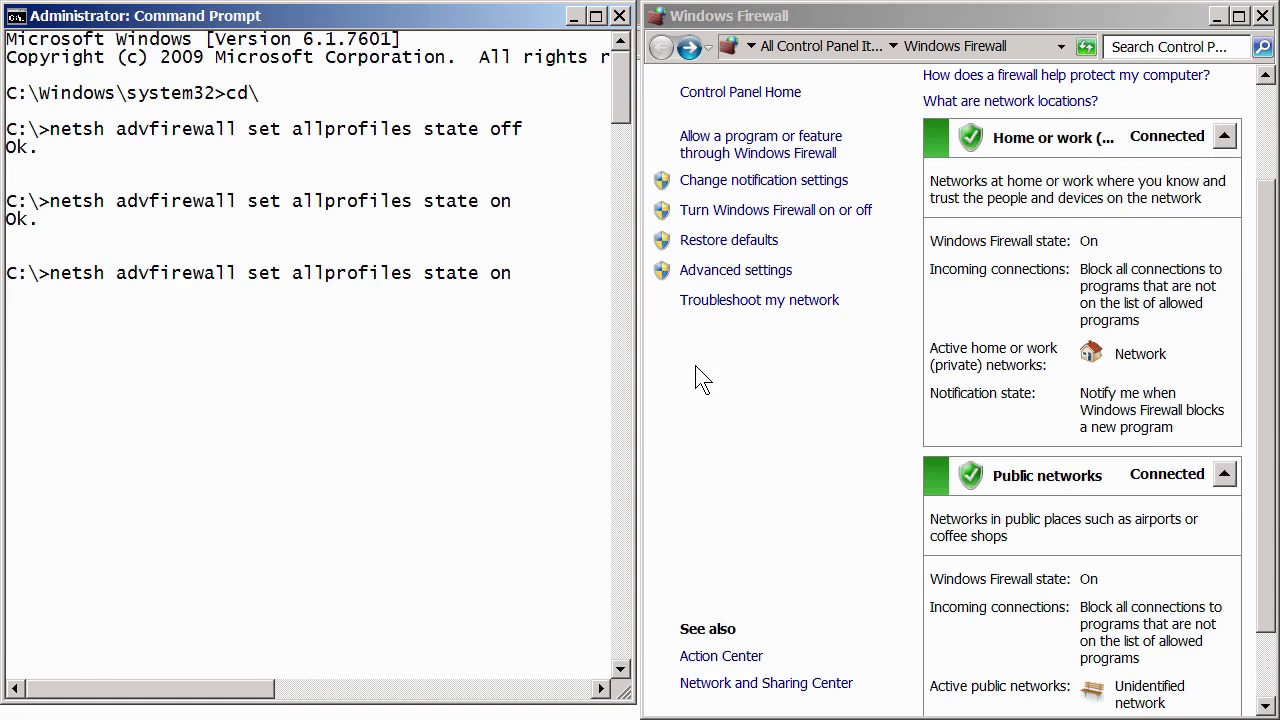
key(BackSpace)
key(BackSpace)
key(BackSpace)
key(BackSpace)
key(BackSpace)
key(BackSpace)
key(BackSpace)
key(BackSpace)
key(BackSpace)
key(BackSpace)
key(BackSpace)
key(BackSpace)
key(BackSpace)
key(BackSpace)
key(BackSpace)
key(BackSpace)
key(BackSpace)
key(BackSpace)
key(BackSpace)
key(BackSpace)
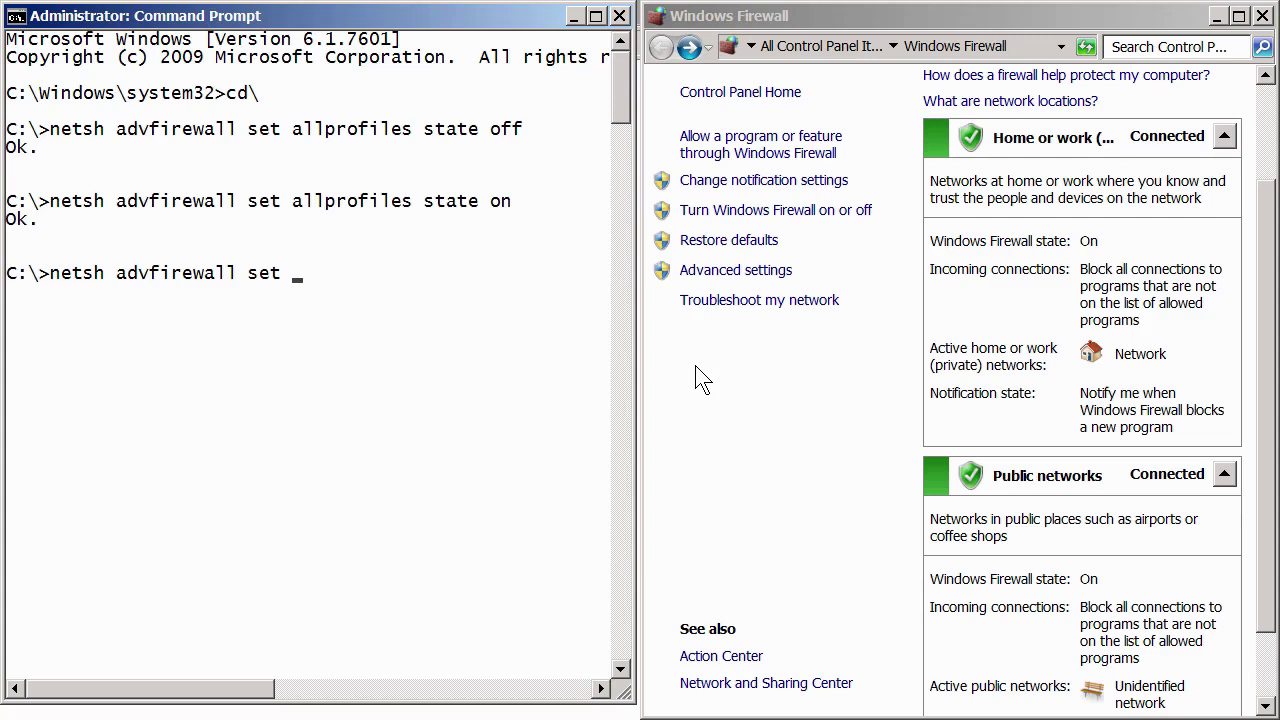
text(private state off)
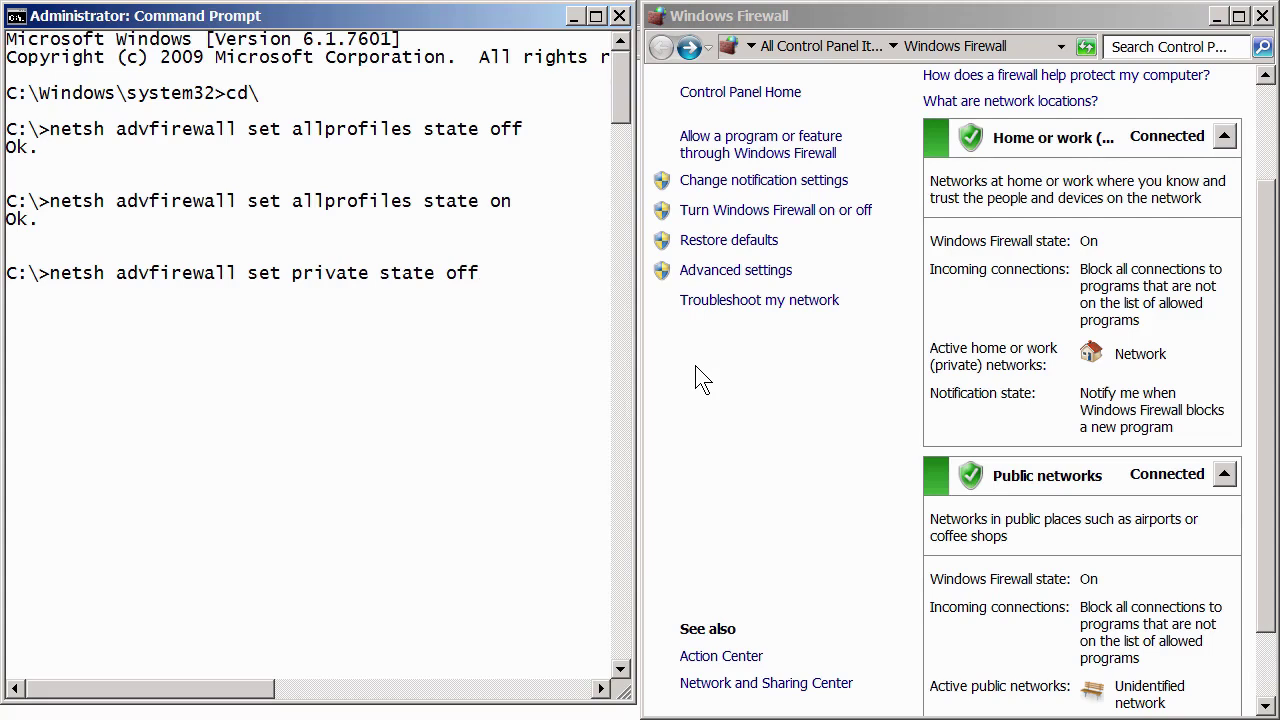
key(Return)
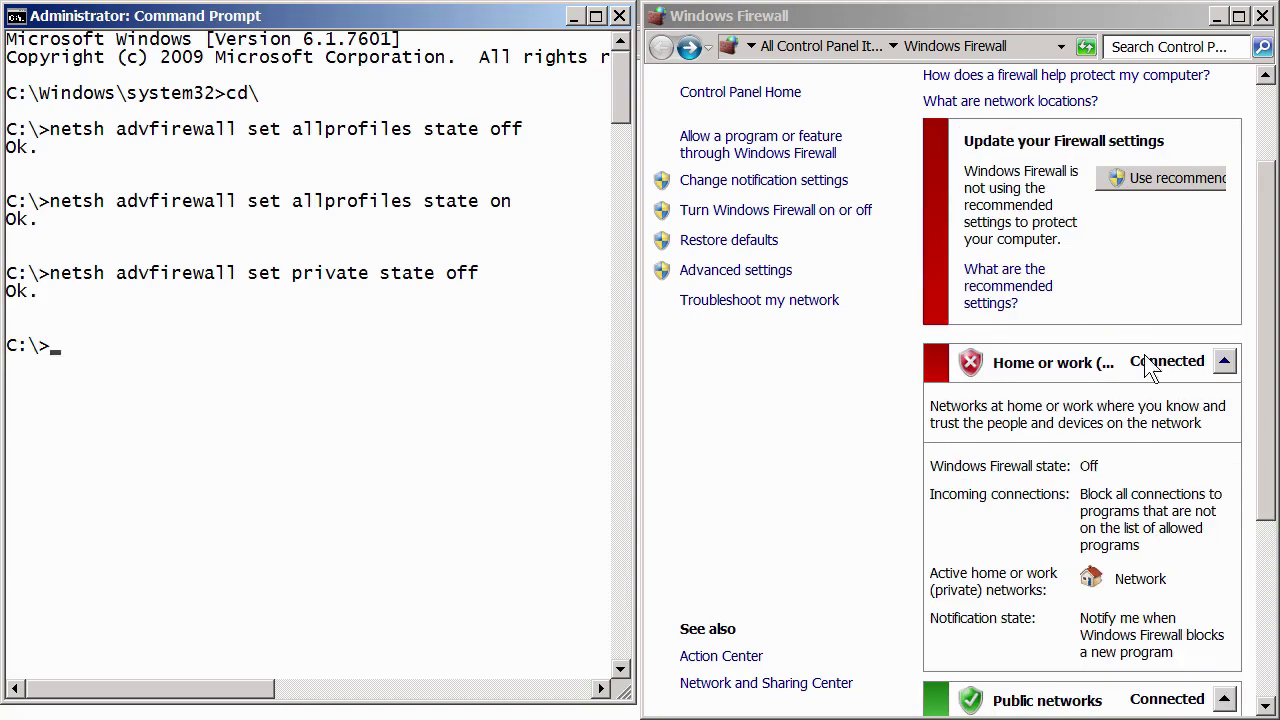
drag(1268, 325, 1268, 398)
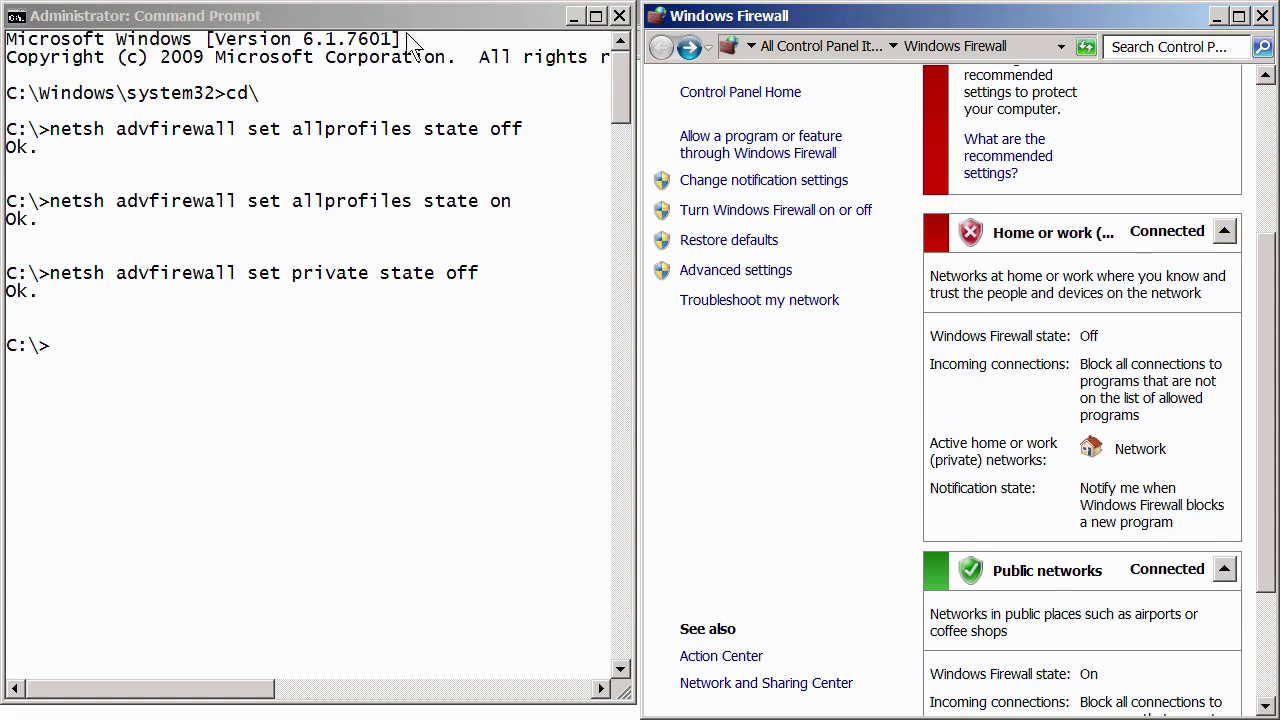
click(345, 25)
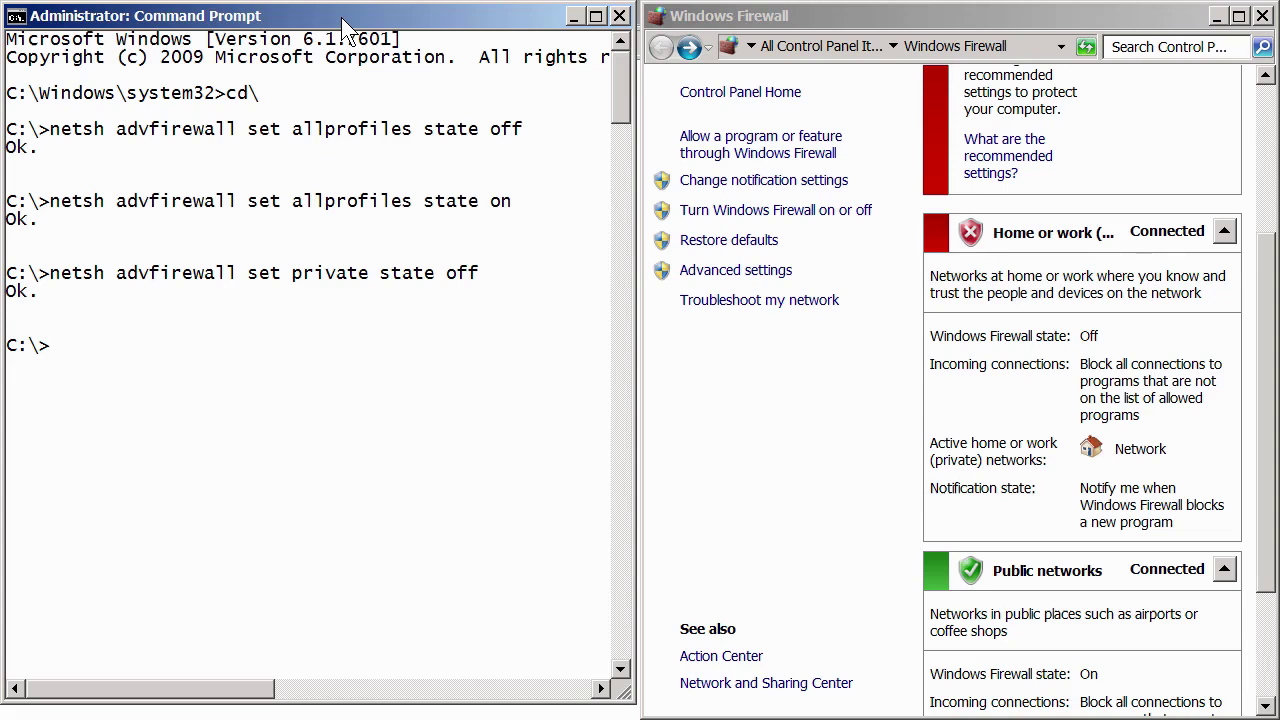
Display the firewall settings by running "netsh advfirewall show allprofiles", and review the domain, private and public profile sections of the output
key(Up)
key(BackSpace)
key(BackSpace)
key(BackSpace)
key(BackSpace)
key(BackSpace)
key(BackSpace)
key(BackSpace)
key(BackSpace)
key(BackSpace)
key(BackSpace)
key(BackSpace)
key(BackSpace)
key(BackSpace)
key(BackSpace)
key(BackSpace)
key(BackSpace)
key(BackSpace)
key(BackSpace)
key(BackSpace)
key(BackSpace)
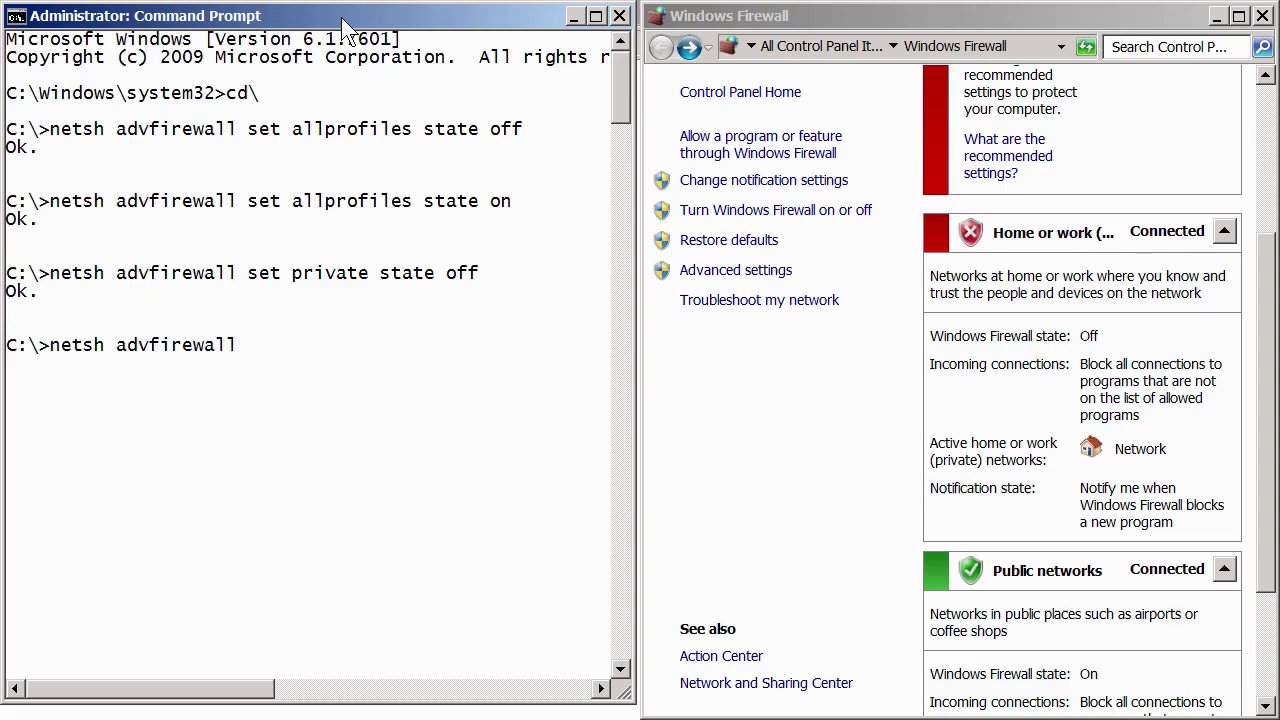
text(show allprofiles)
key(Return)
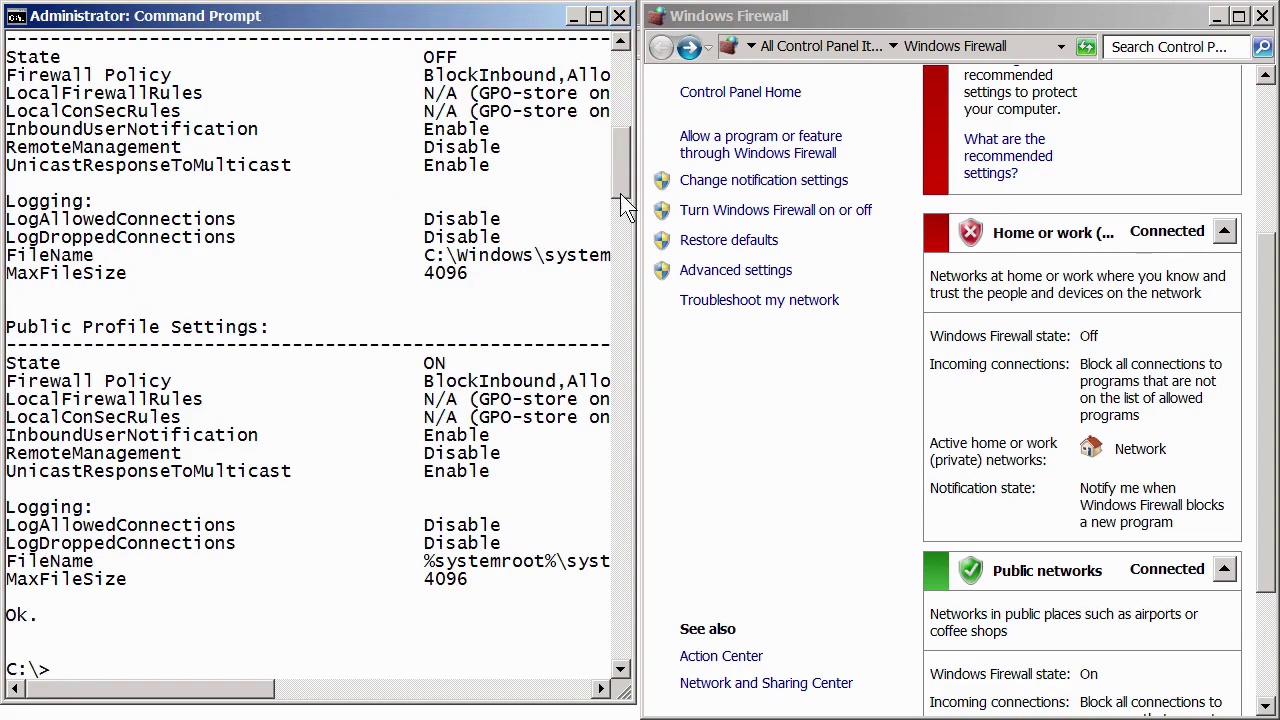
scroll(618, 160, up, 8)
scroll(618, 150, up, 1)
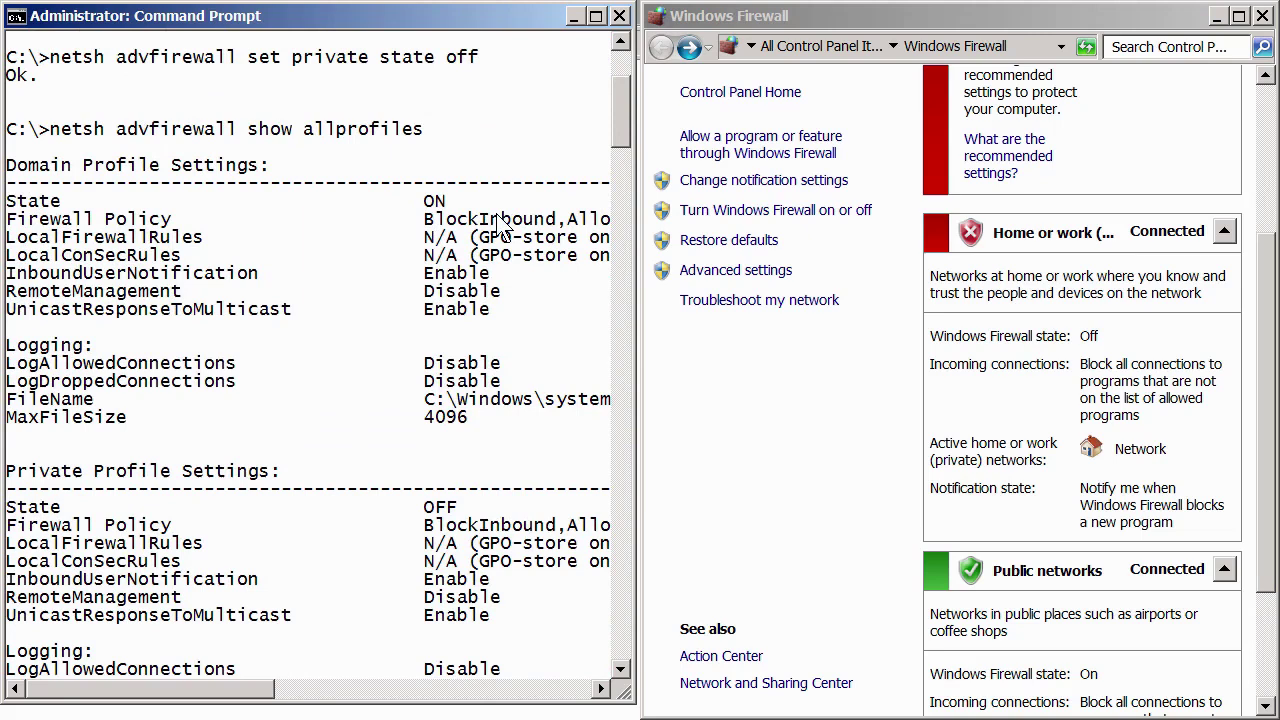
drag(620, 108, 620, 119)
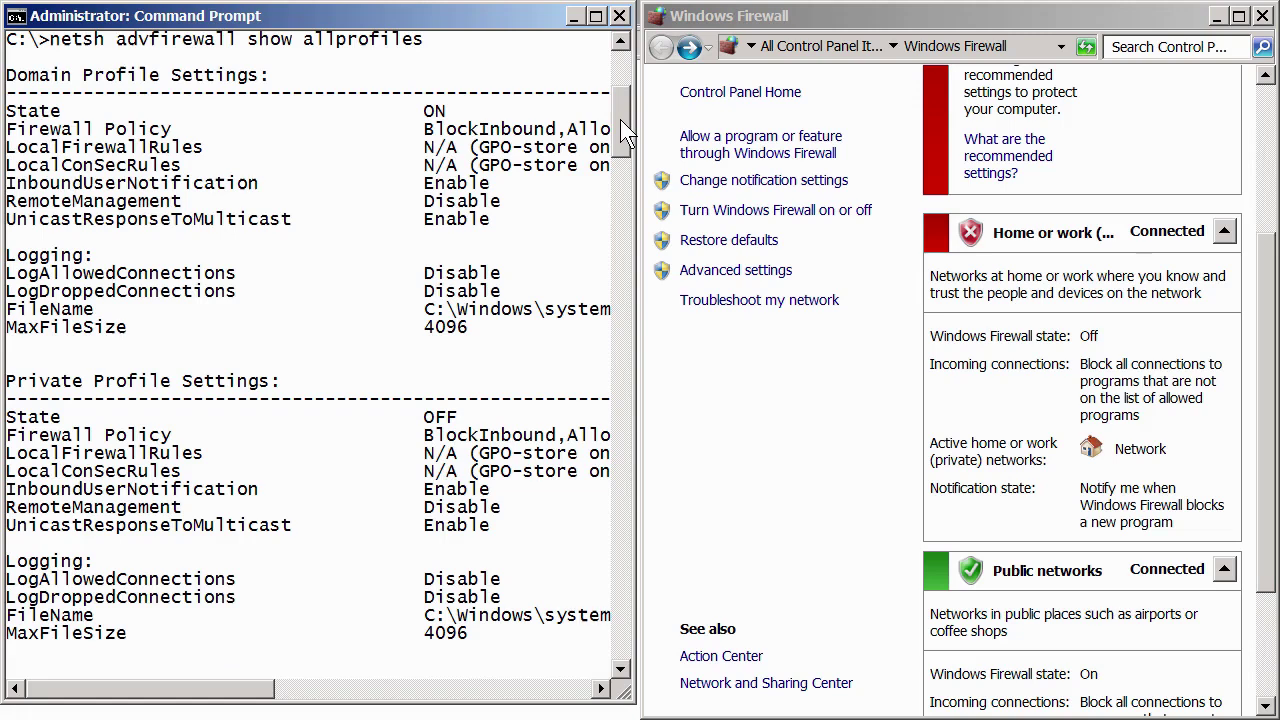
drag(620, 119, 622, 147)
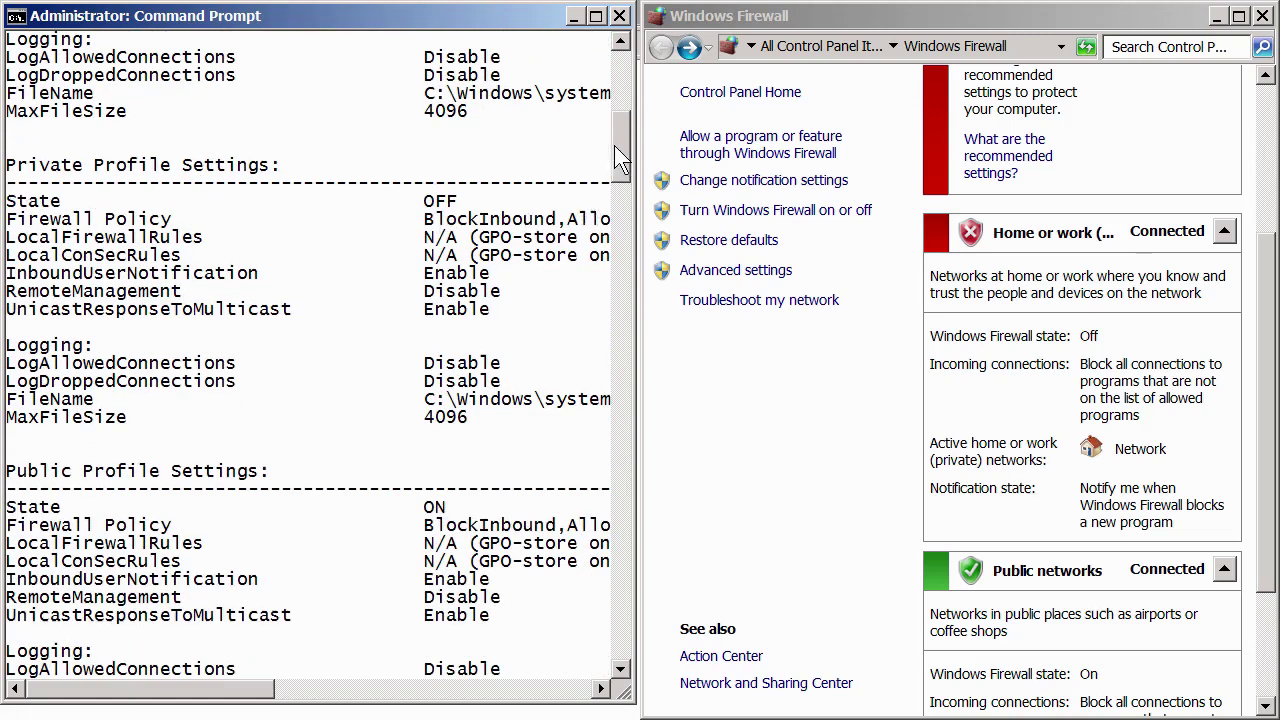
drag(614, 145, 494, 194)
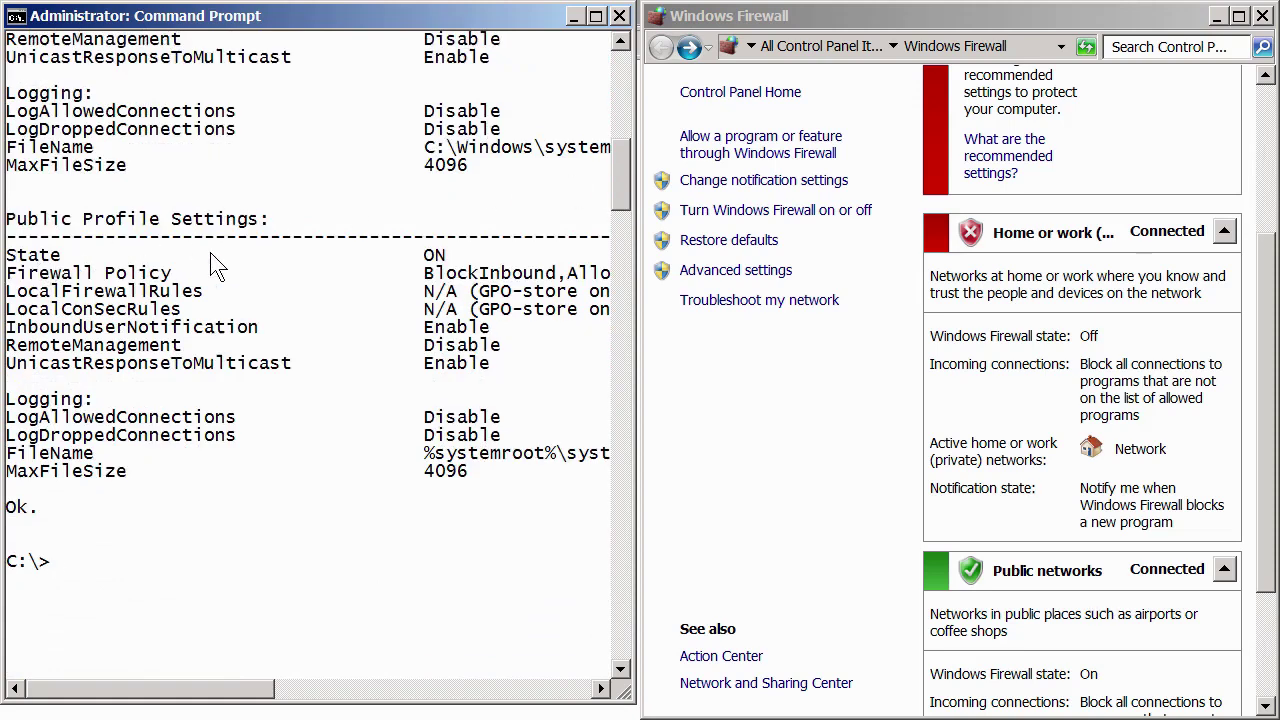